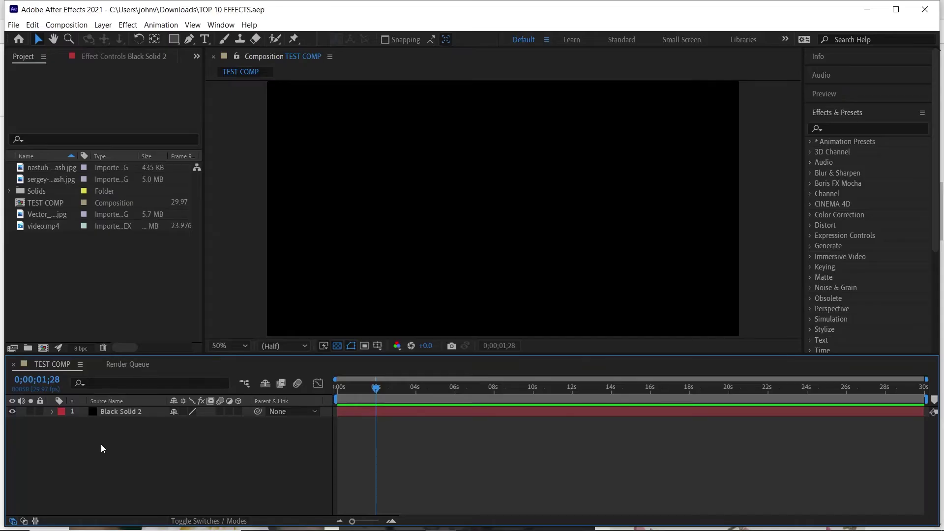
Step: Apply the Noise & Grain > Fractal Noise effect to Black Solid 2
click(124, 409)
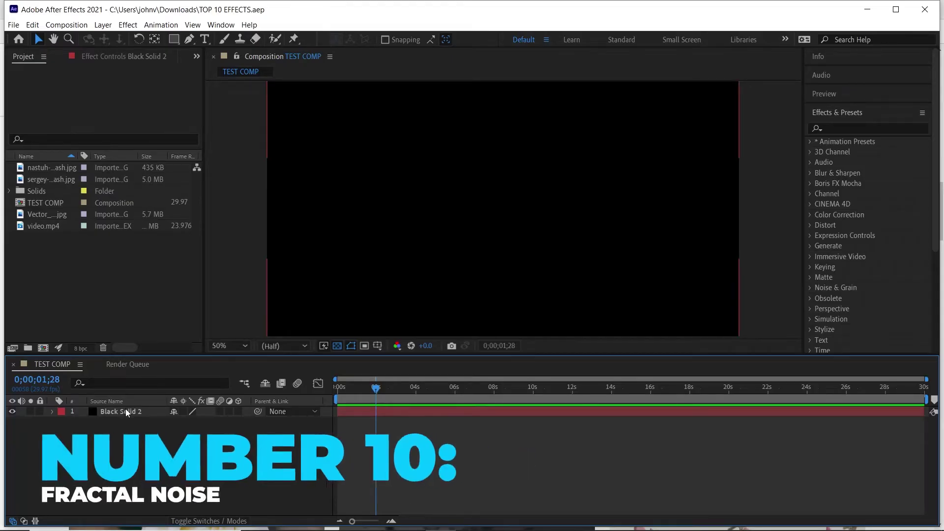
click(128, 25)
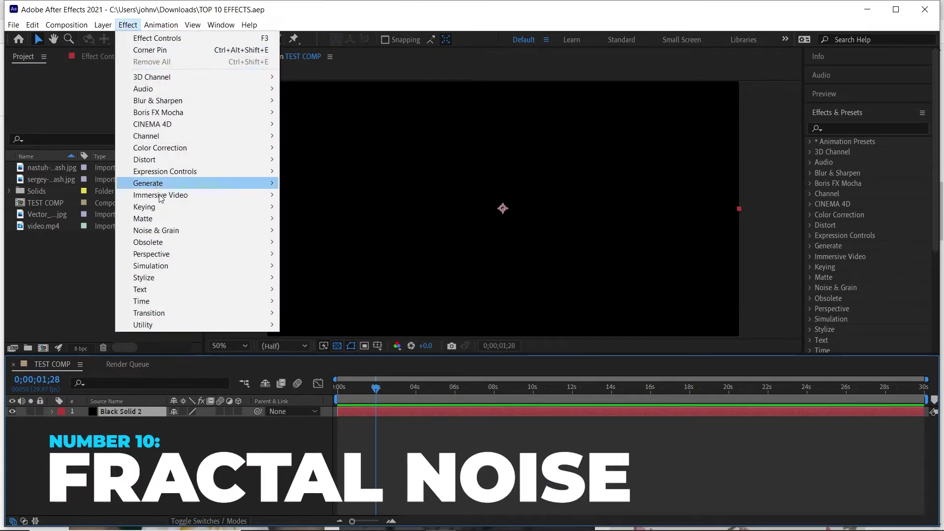
mouse_move(166, 235)
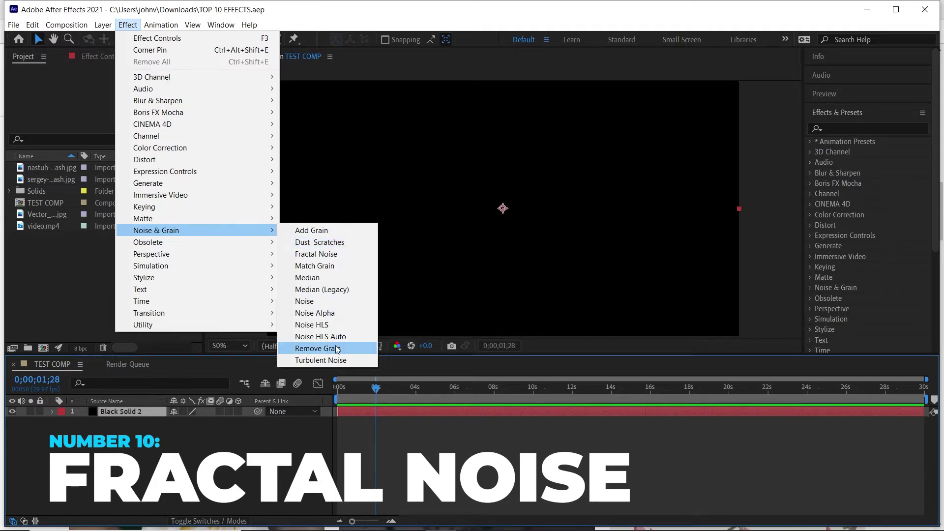
click(344, 258)
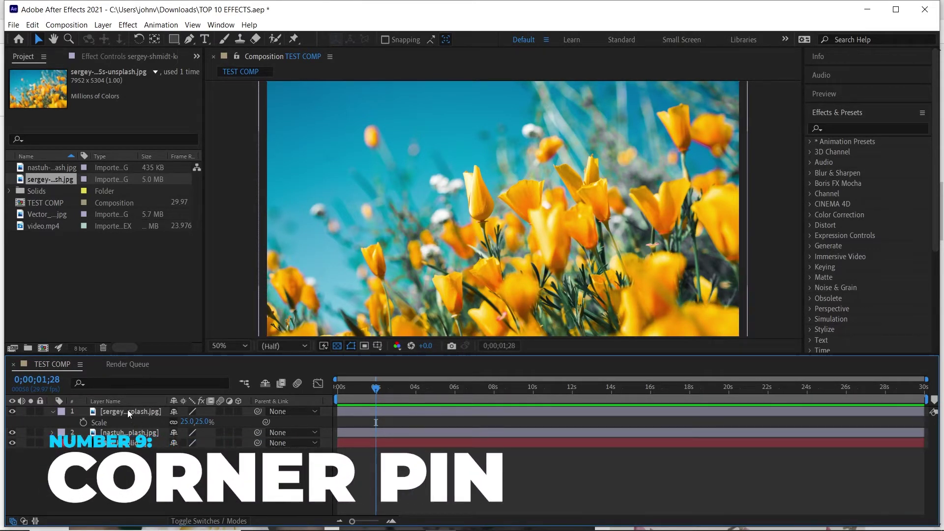
click(12, 411)
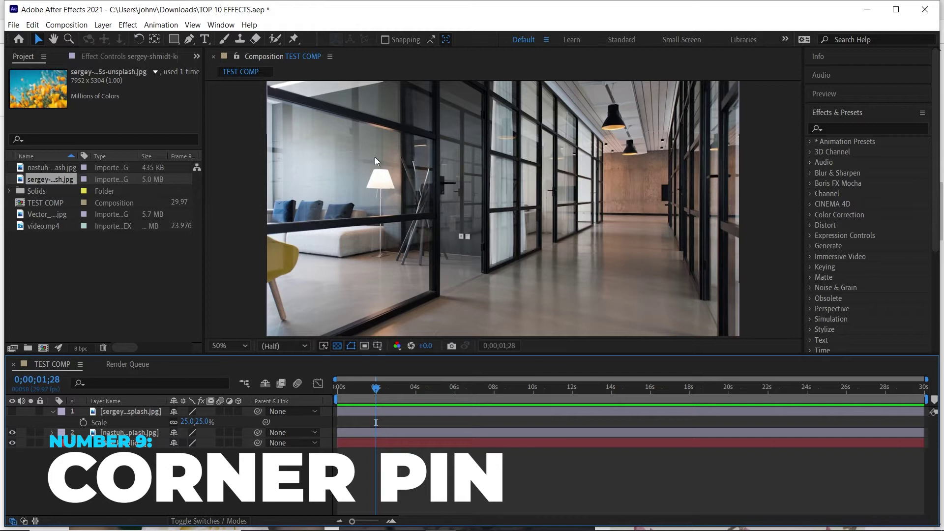
click(12, 411)
click(117, 411)
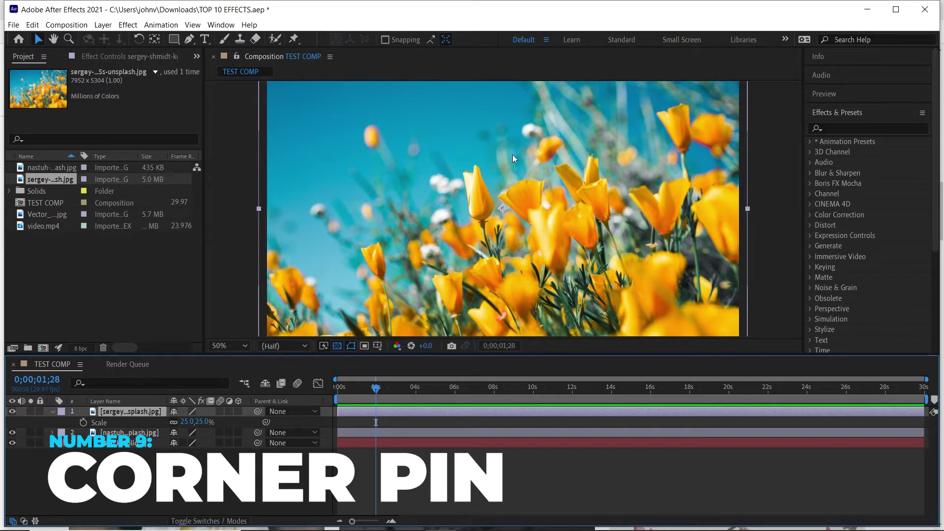
click(12, 411)
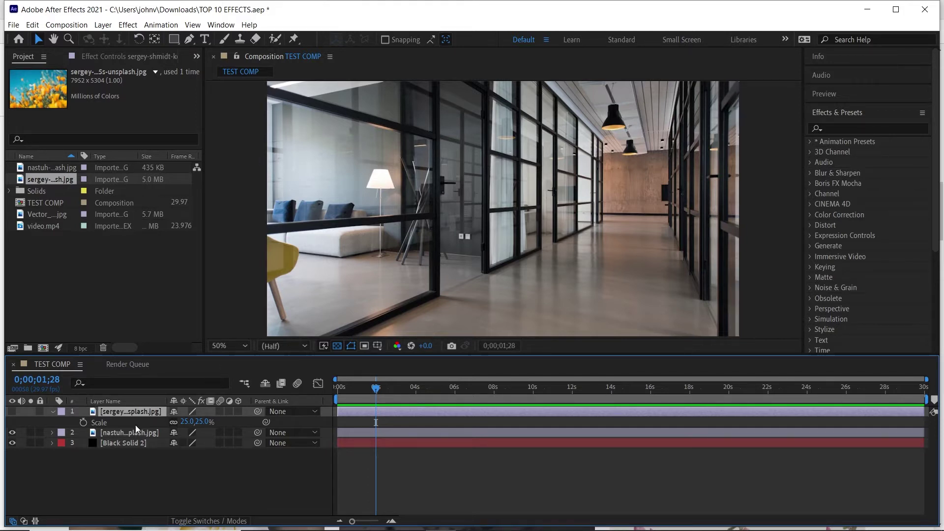
click(12, 411)
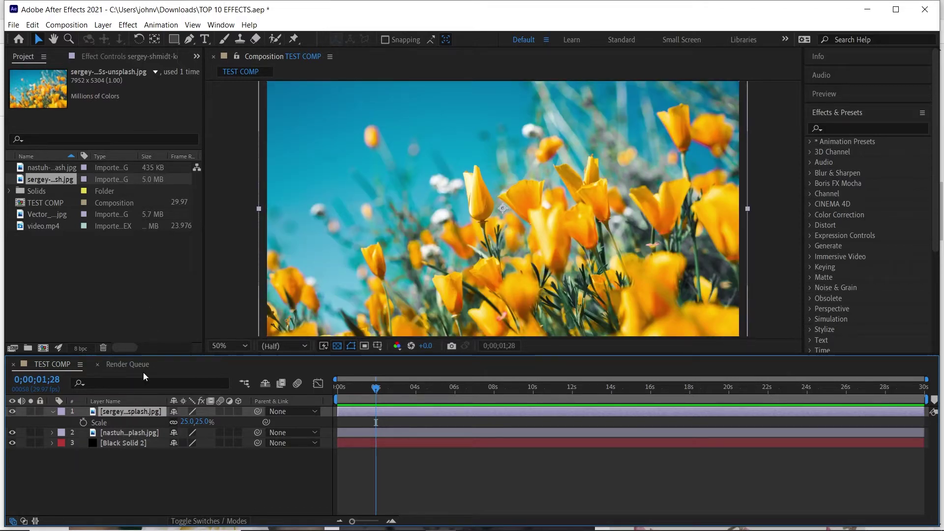
Step: Pre-compose the flower photo layer into its own nested composition
right_click(132, 413)
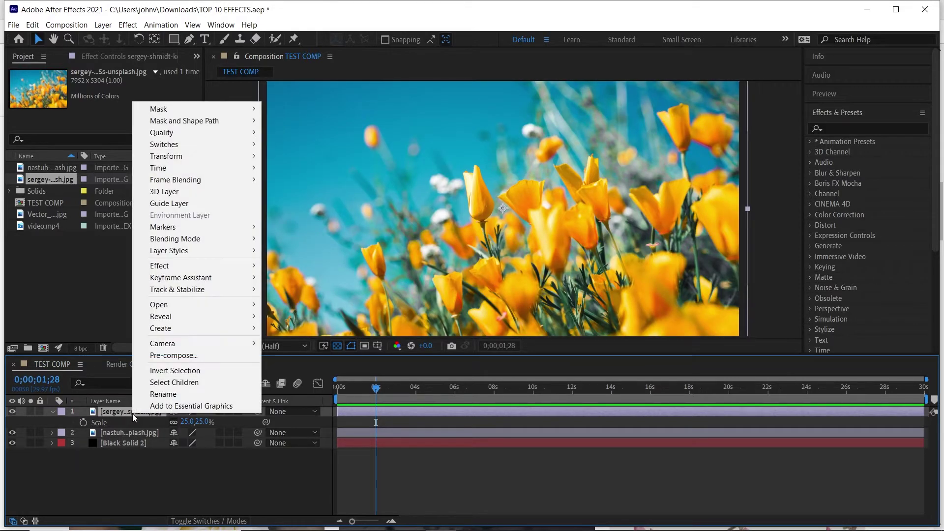
click(183, 355)
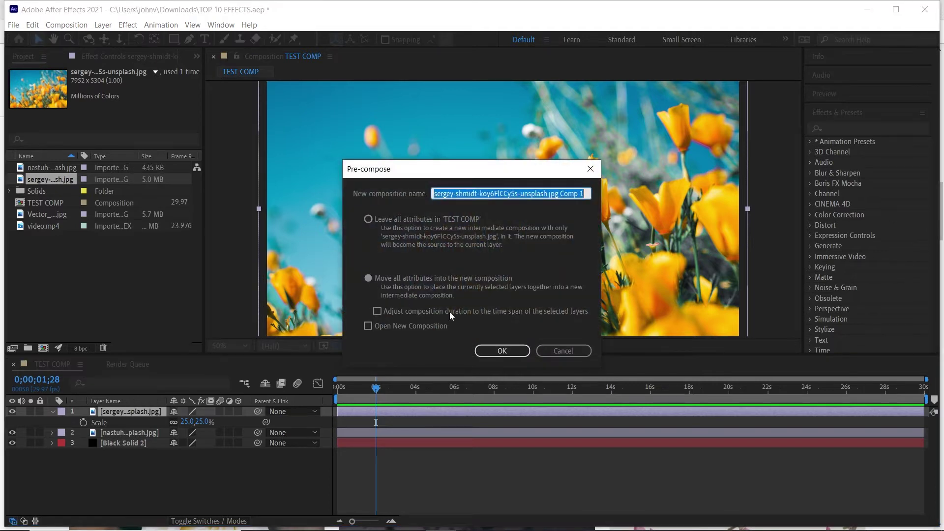
click(502, 351)
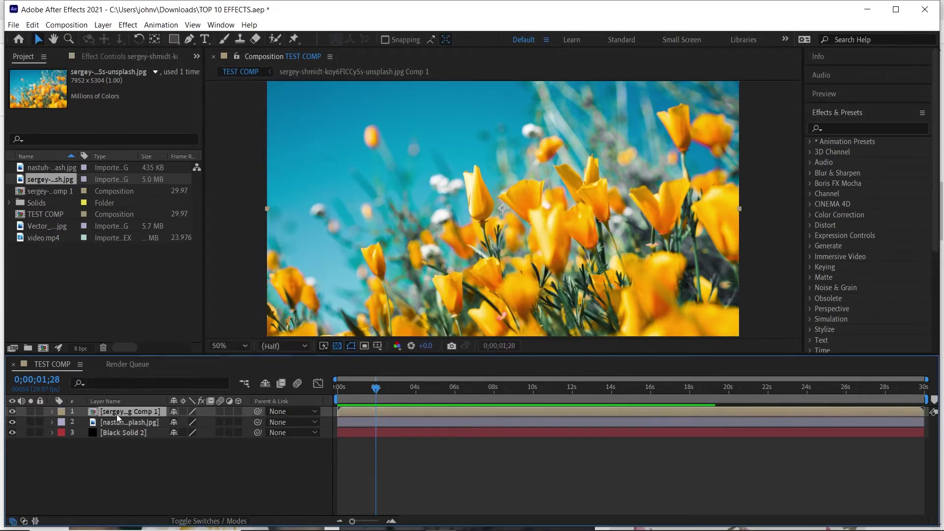
Step: Add Corner Pin and pin the four corners onto the corridor's left glass wall
click(128, 26)
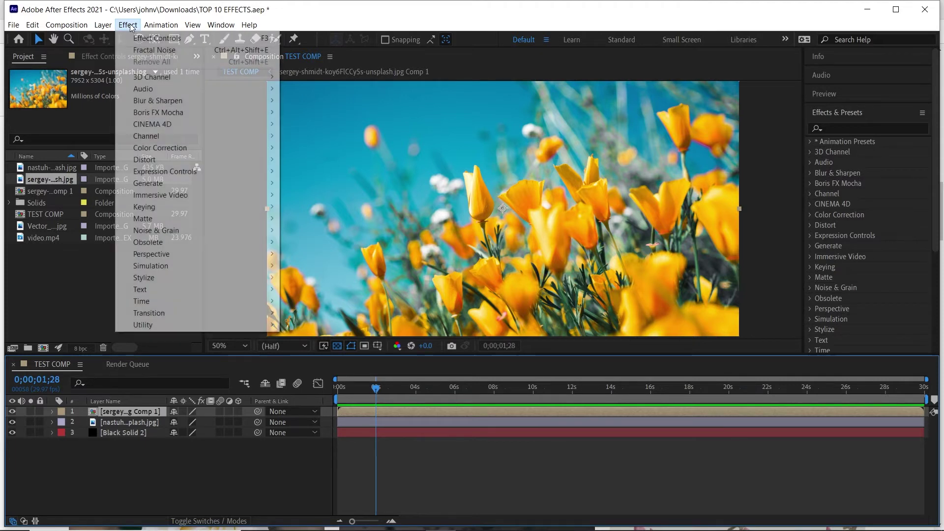
mouse_move(235, 160)
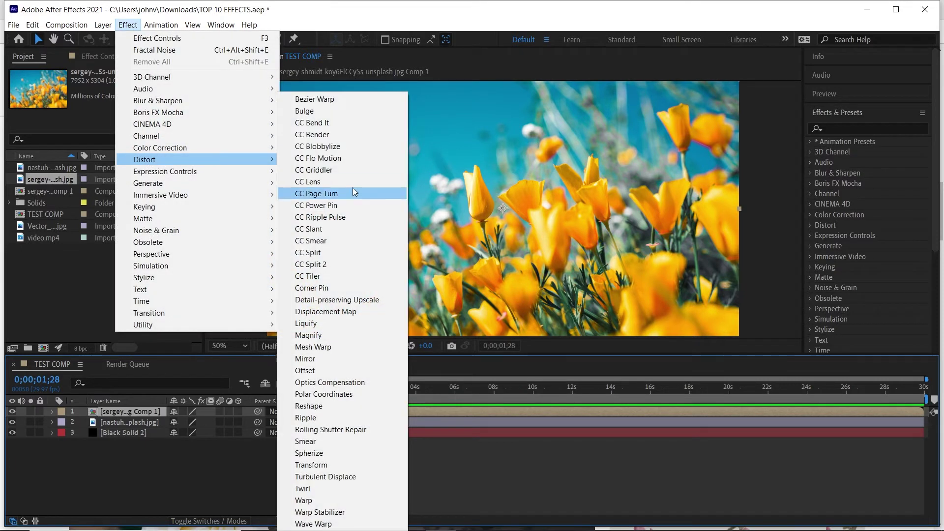
click(333, 288)
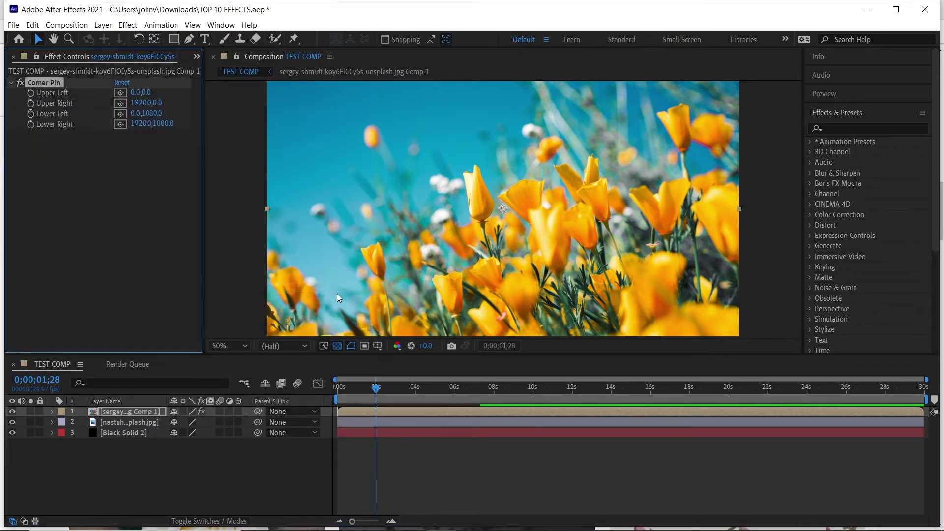
key(comma)
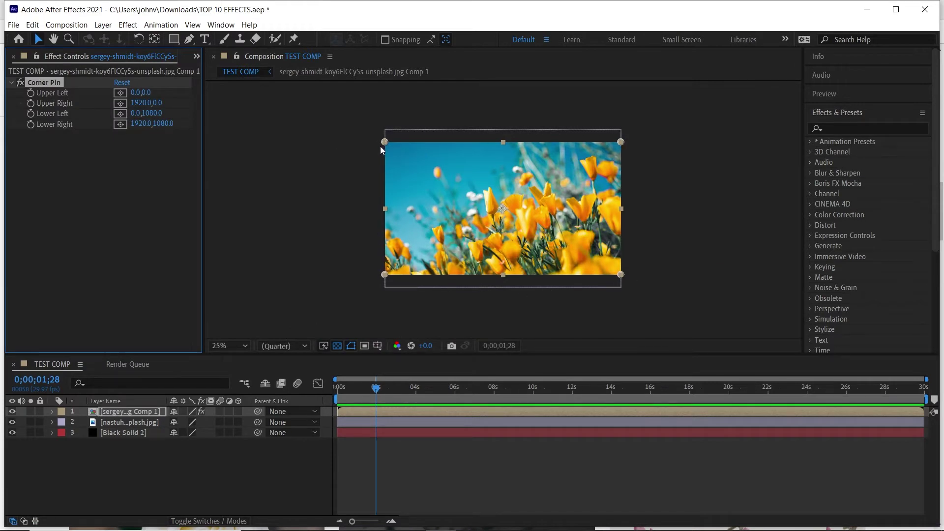
mouse_move(382, 142)
mouse_down()
mouse_move(401, 177)
mouse_move(380, 150)
mouse_up()
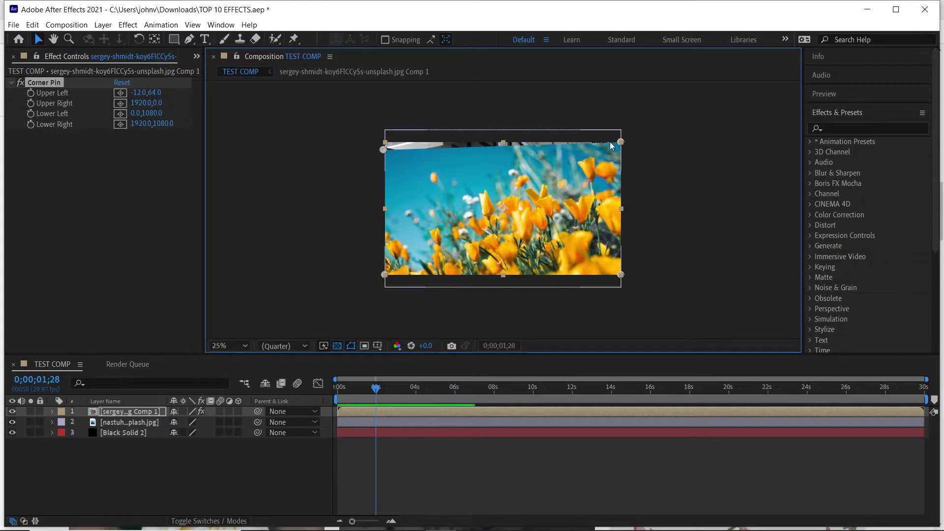
drag(621, 142, 459, 169)
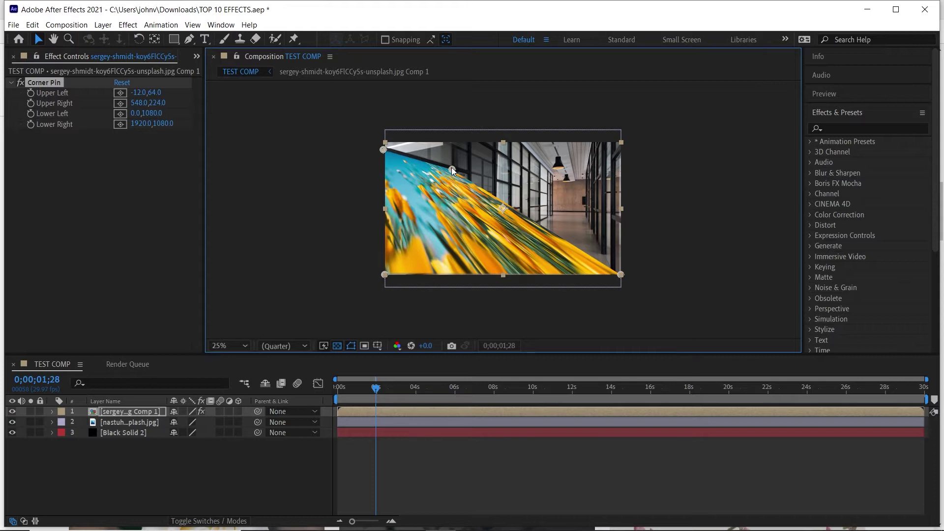
drag(620, 274, 451, 214)
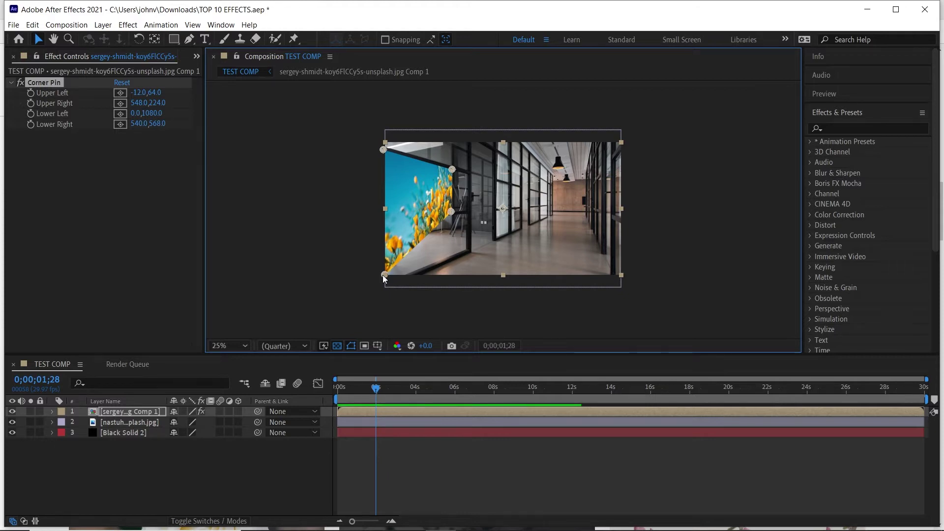
drag(384, 275, 381, 217)
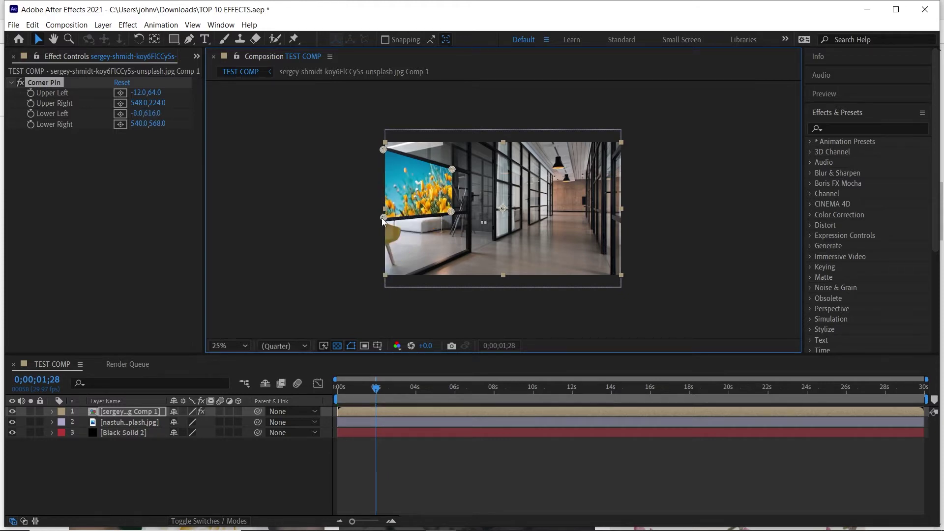
Step: Set the viewer magnification to Fit and deselect the layer to hide the handles
click(230, 346)
click(254, 128)
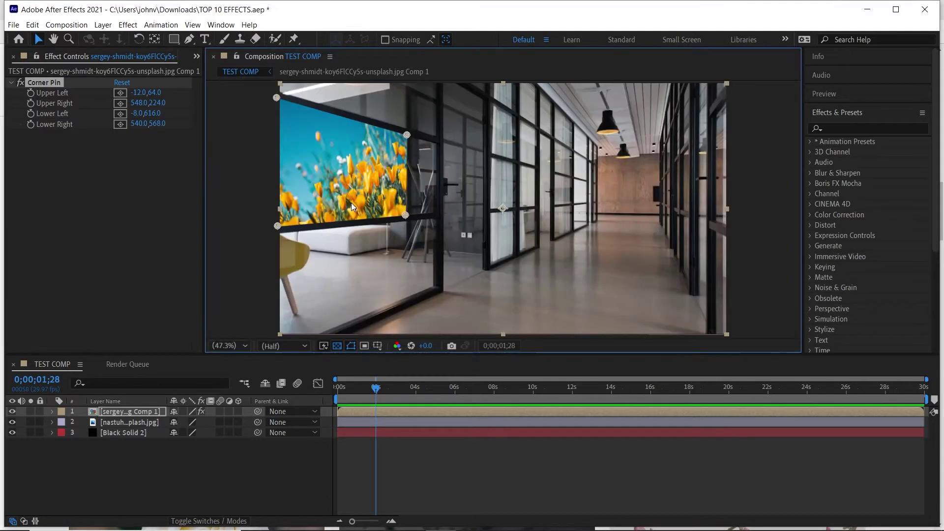
click(384, 472)
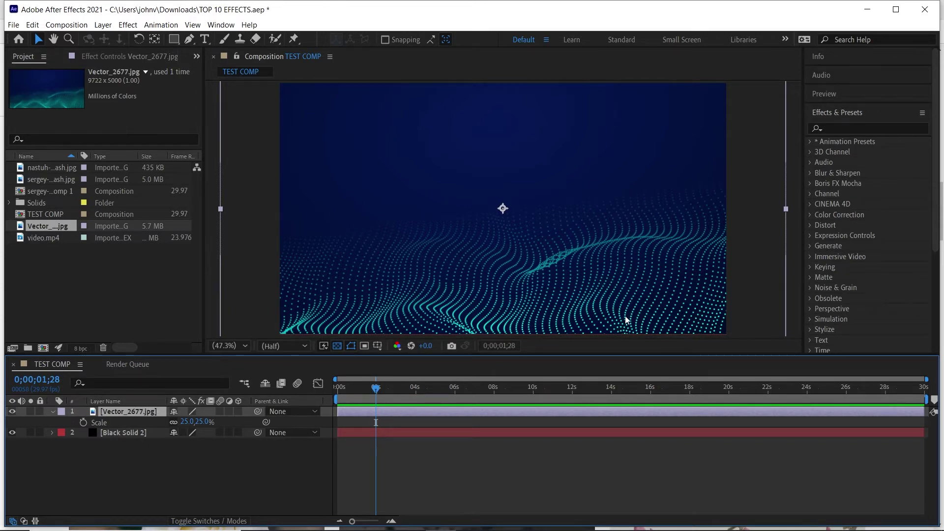
Step: Apply Turbulent Displace to the Vector_2677.jpg particle-wave image
click(127, 26)
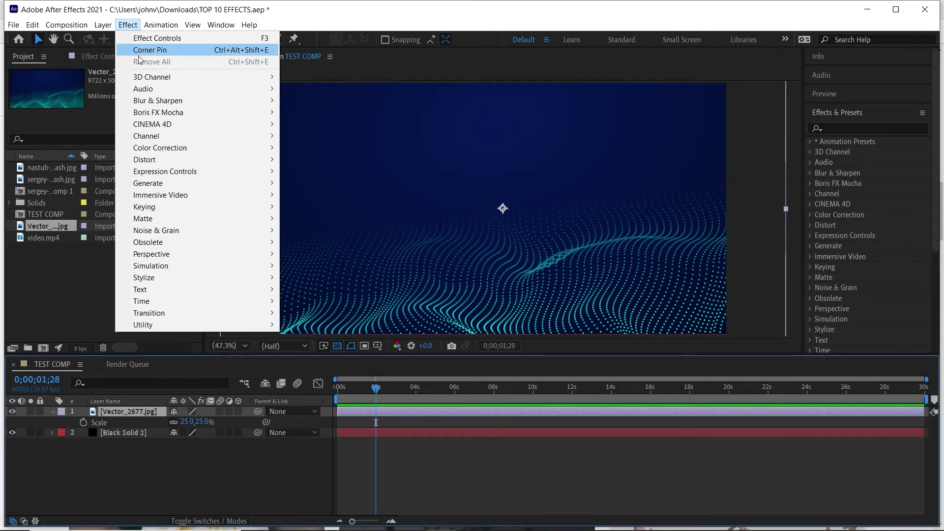
mouse_move(168, 160)
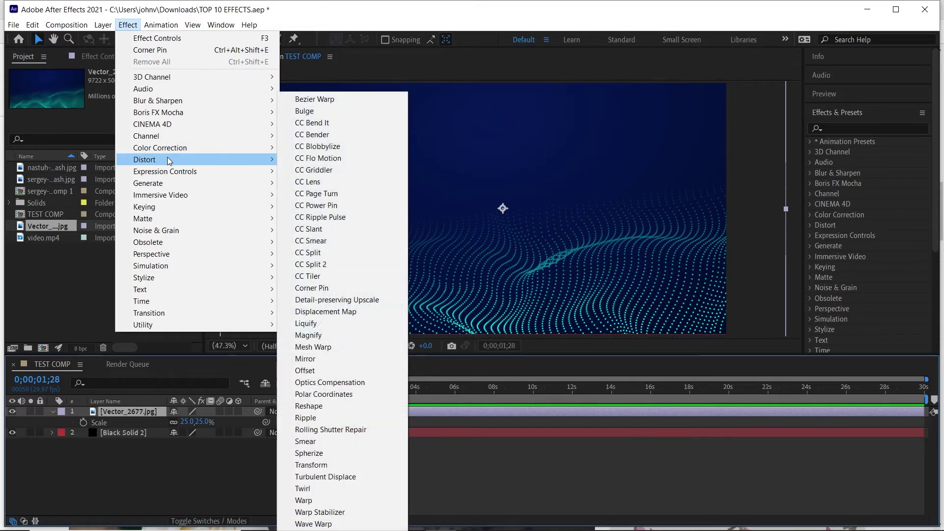
click(324, 477)
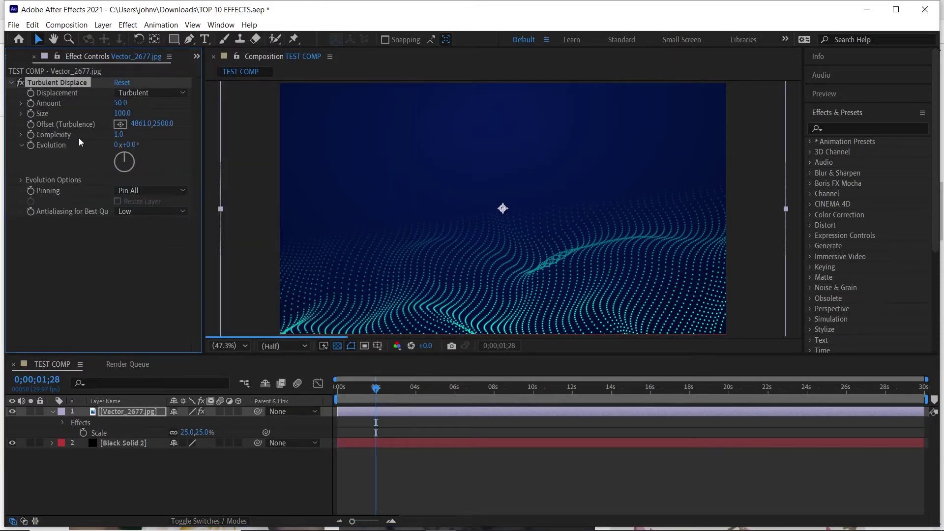
Step: Keyframe Evolution from 0 to 2x revolutions at 6;04, then scrub back to check it
click(30, 145)
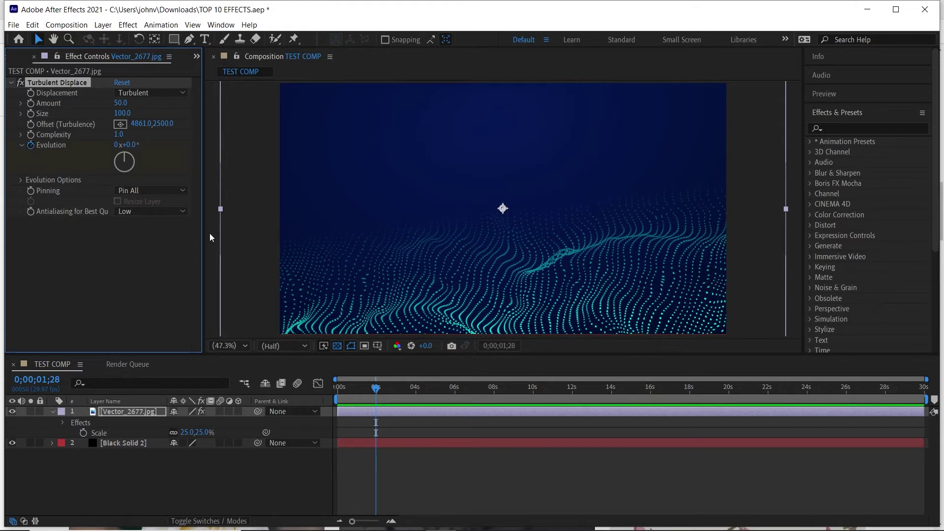
click(457, 387)
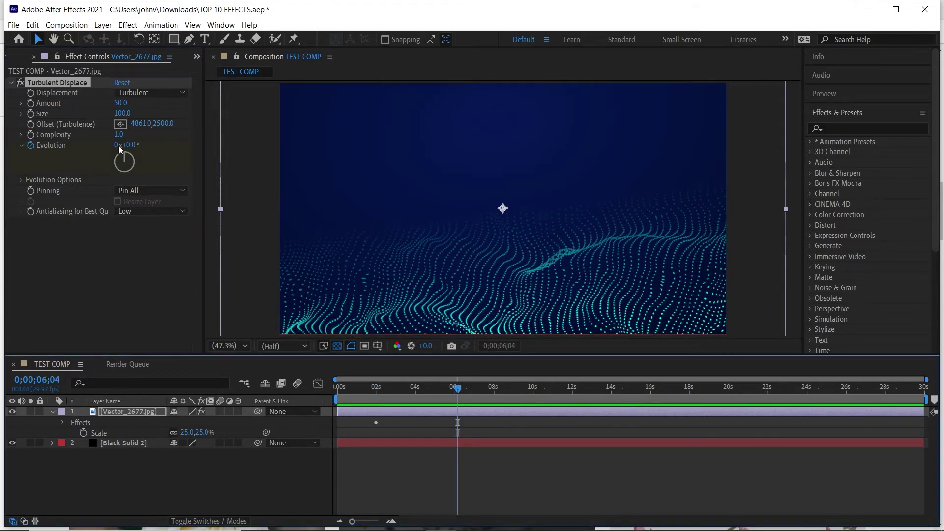
click(116, 144)
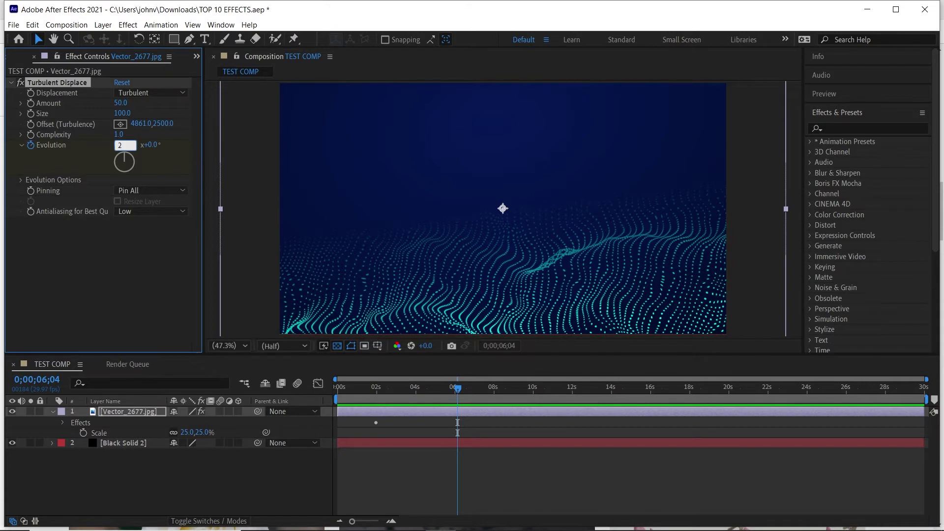
click(432, 383)
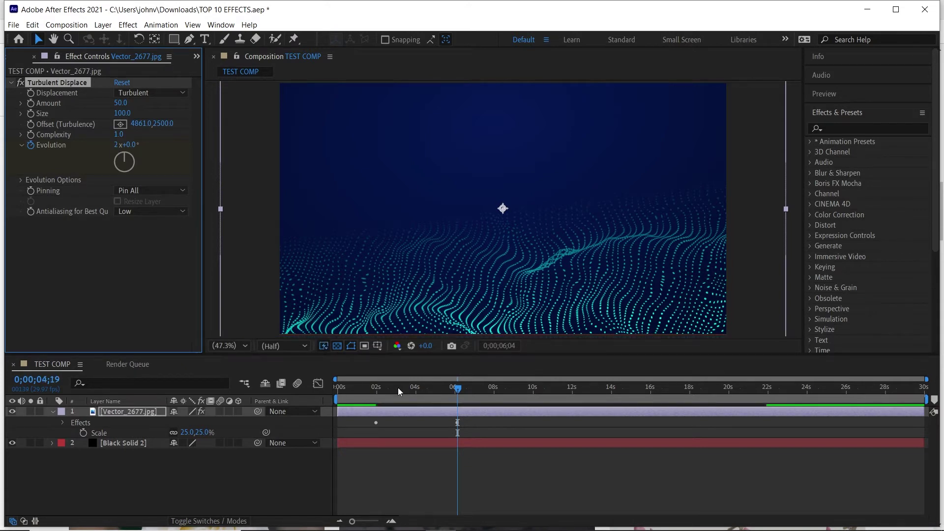
click(382, 386)
key(ctrl+z)
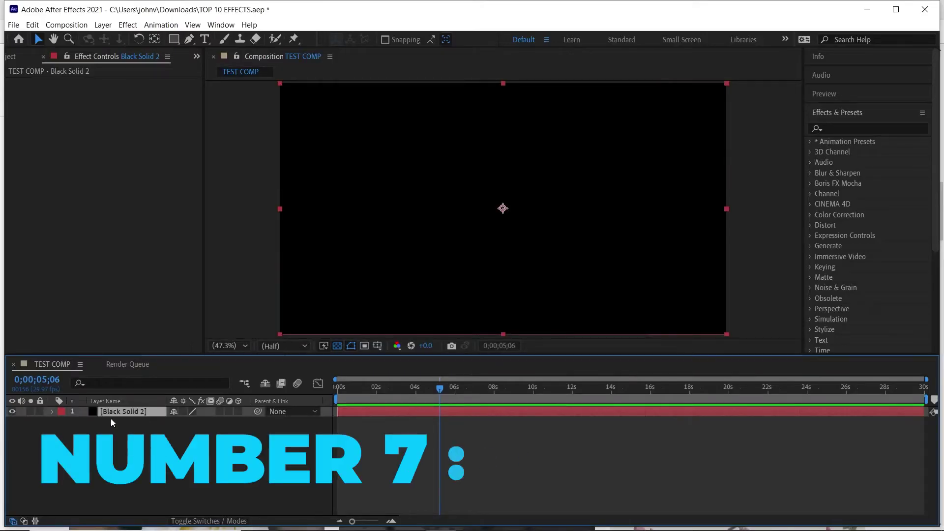
click(128, 25)
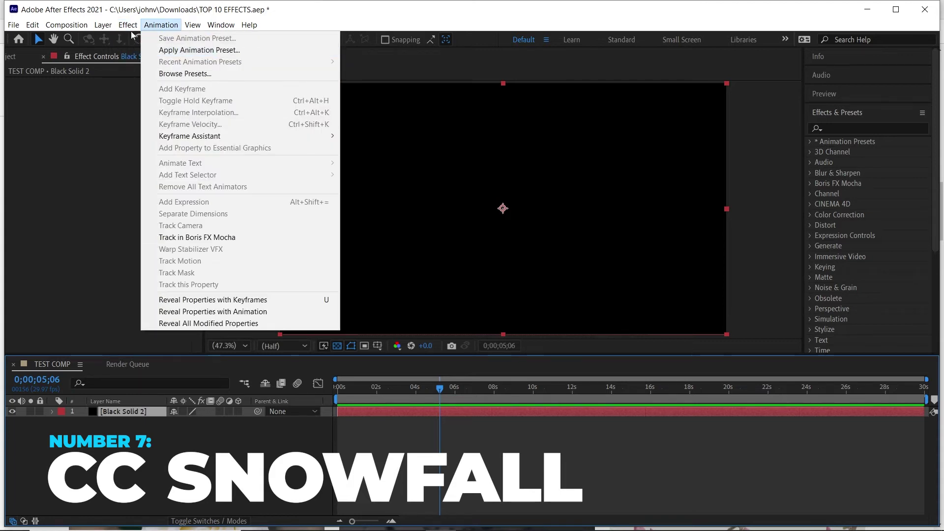
mouse_move(181, 180)
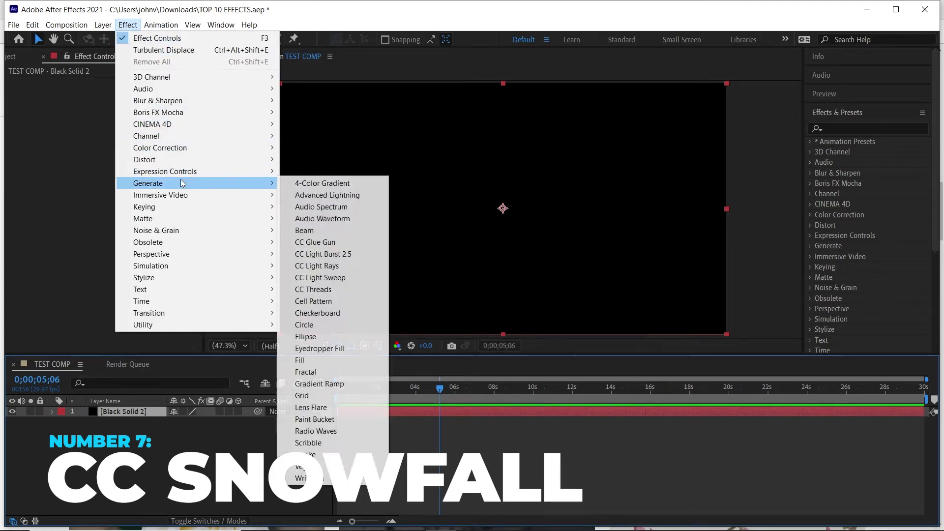
mouse_move(196, 265)
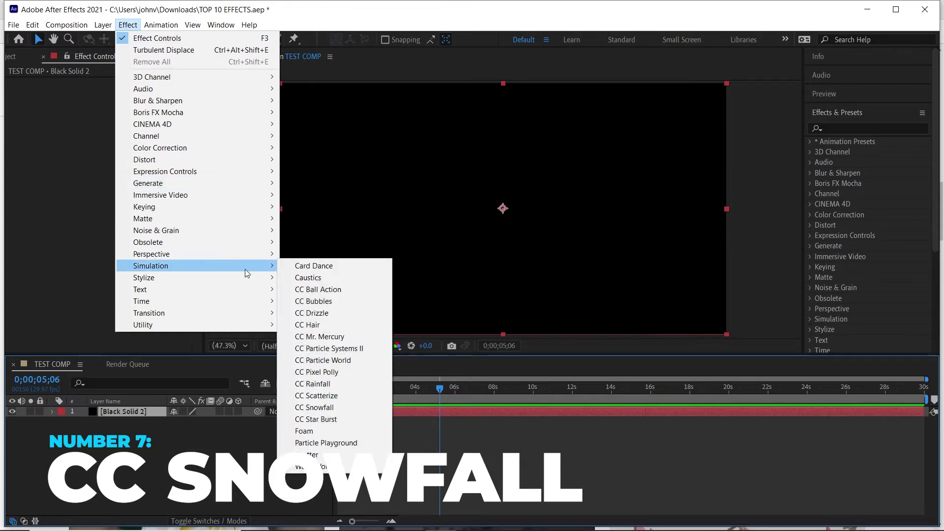
click(341, 409)
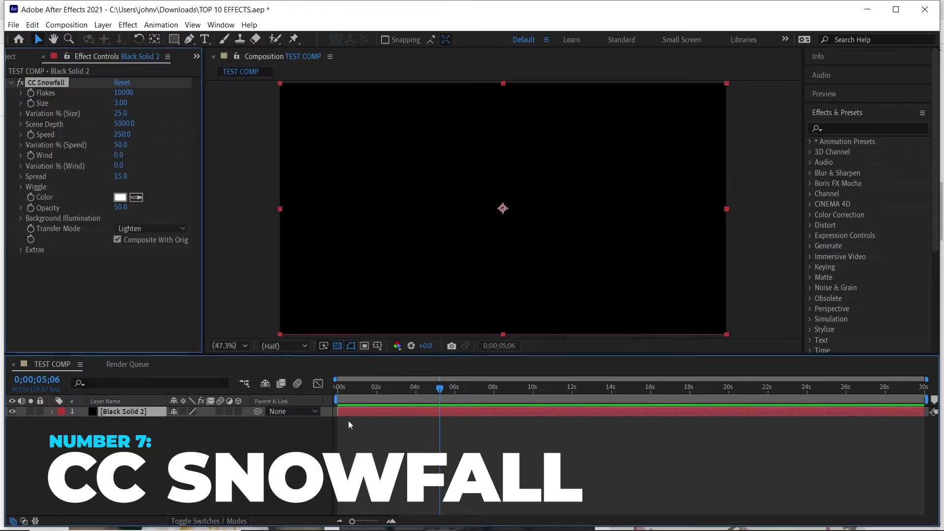
click(468, 387)
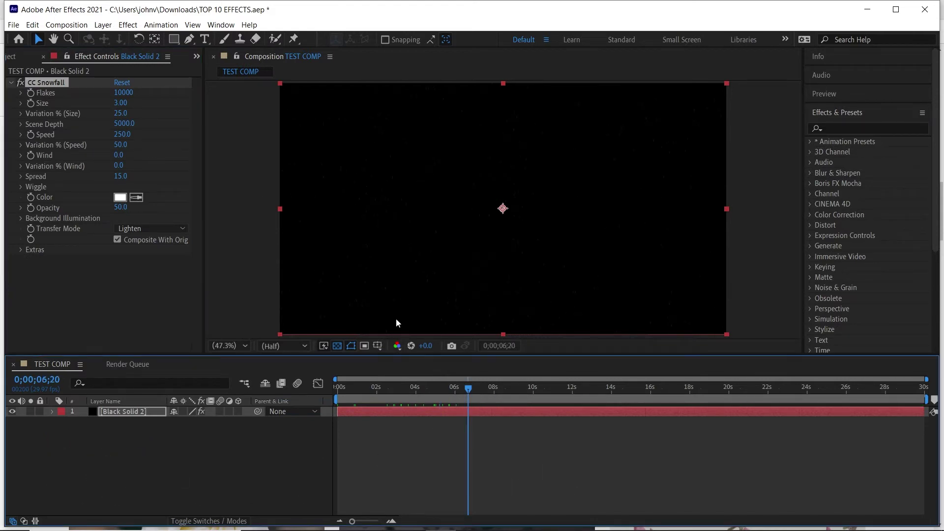
click(120, 103)
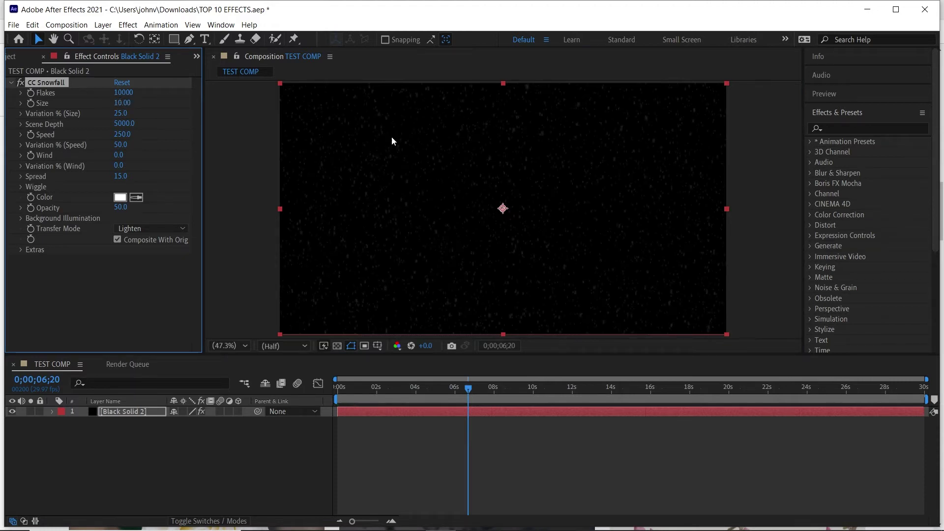
scroll(508, 196, up, 6)
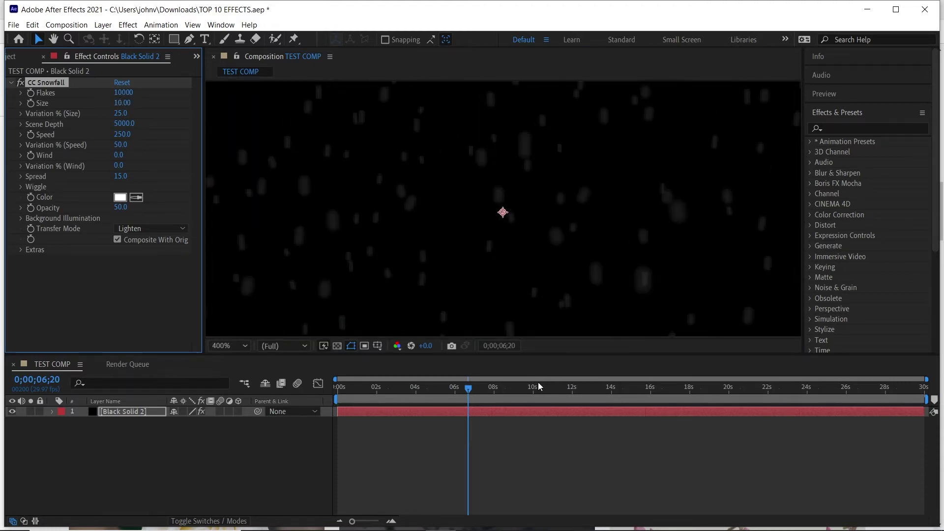
drag(530, 388, 539, 387)
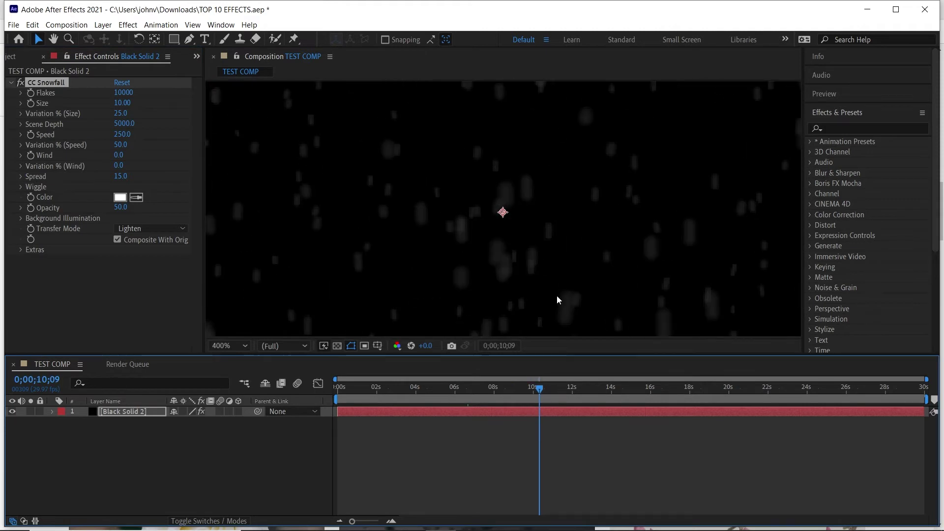
scroll(503, 186, down, 6)
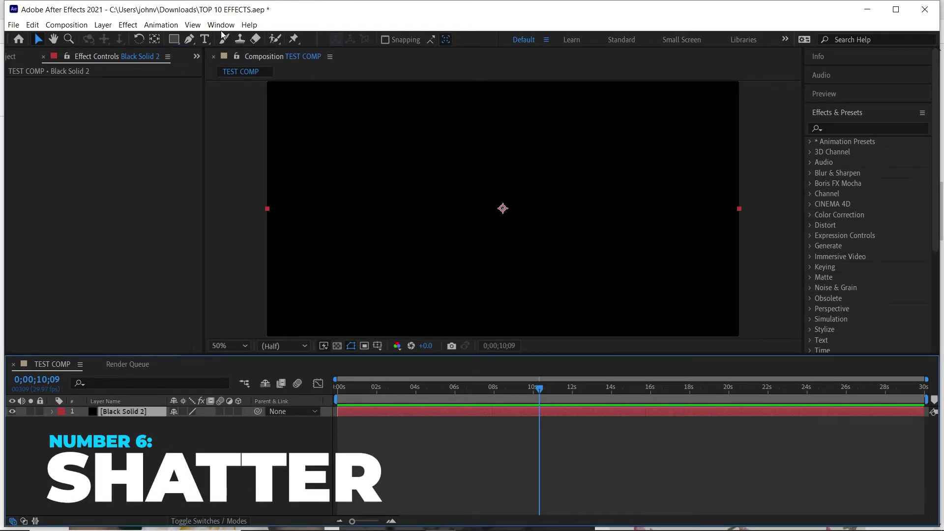
Step: Apply Simulation > Shatter to the black solid with View set to Rendered
click(128, 24)
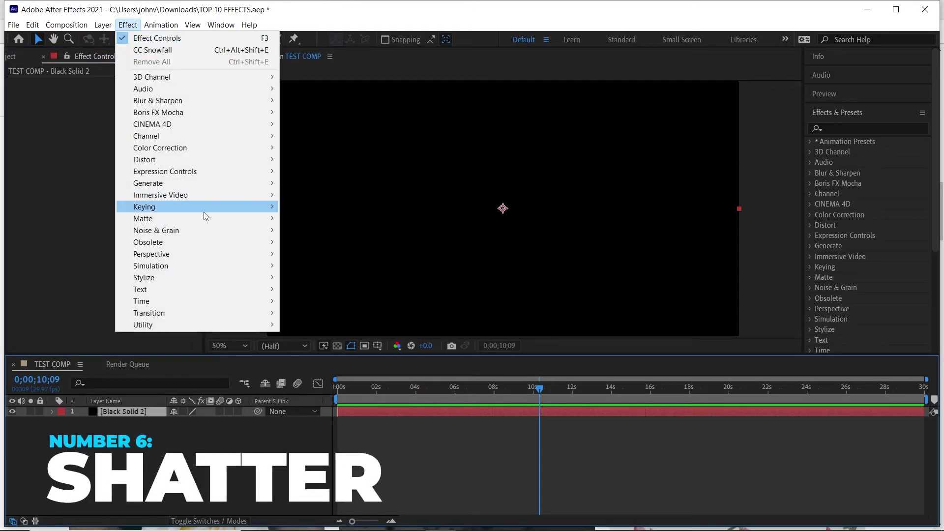
mouse_move(210, 253)
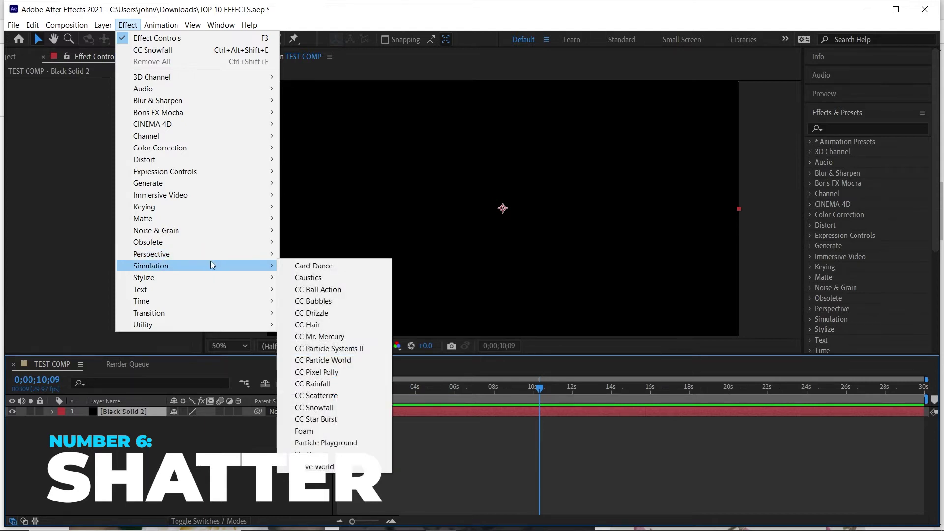
click(315, 454)
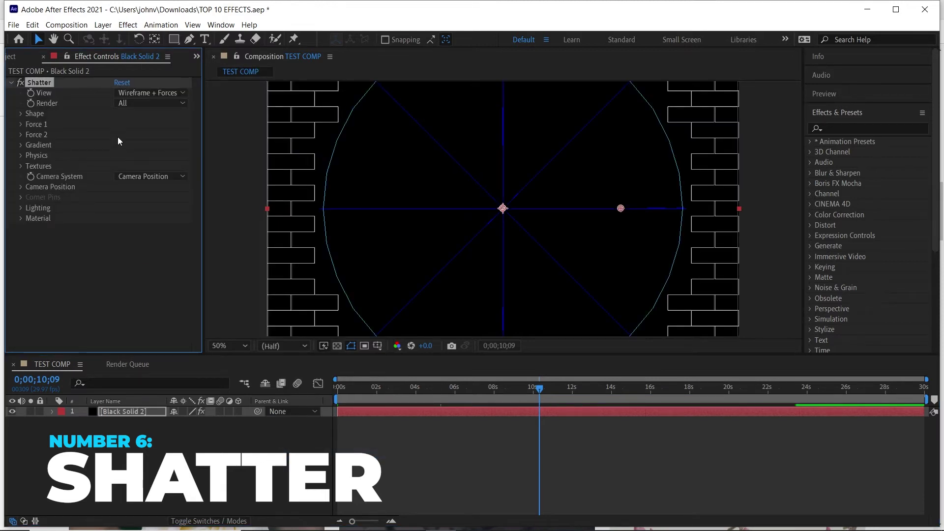
click(129, 93)
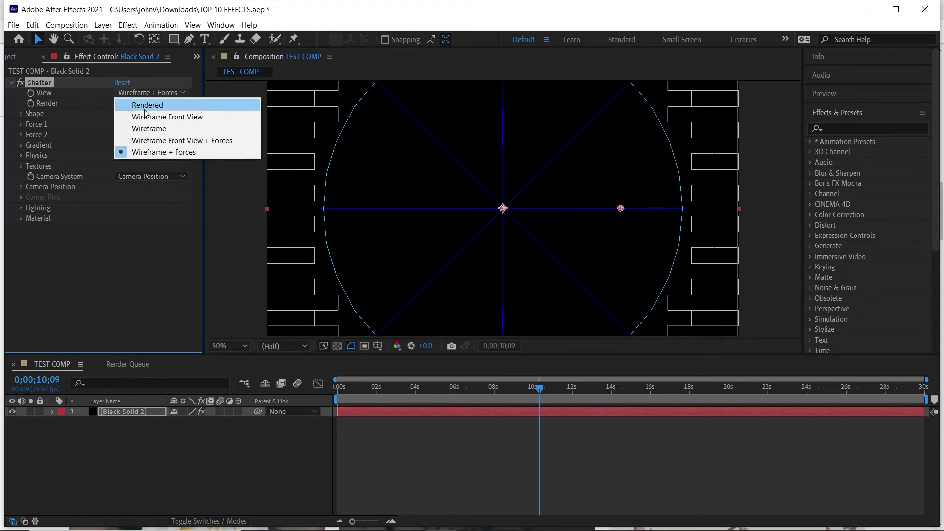
click(145, 106)
Step: Set the Shatter pattern to Glass and scrub the first frames to see tiles breaking
click(21, 113)
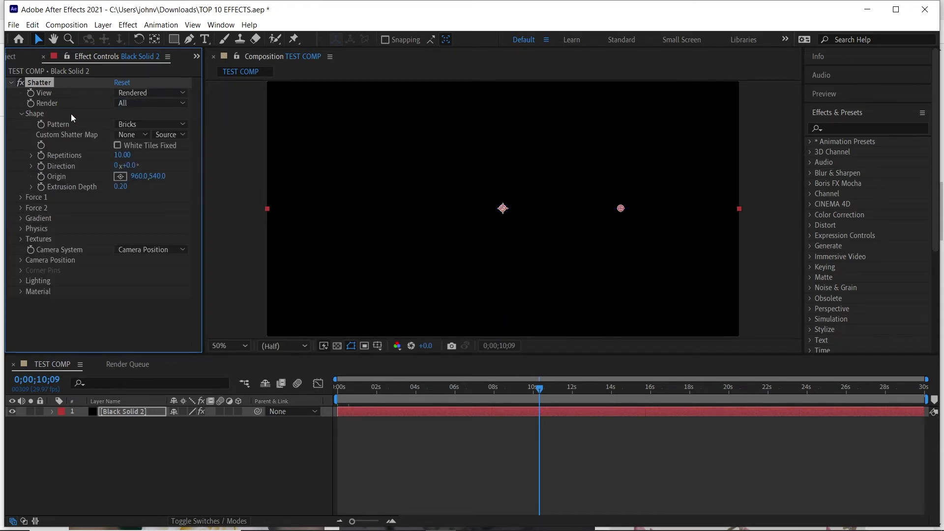
click(134, 125)
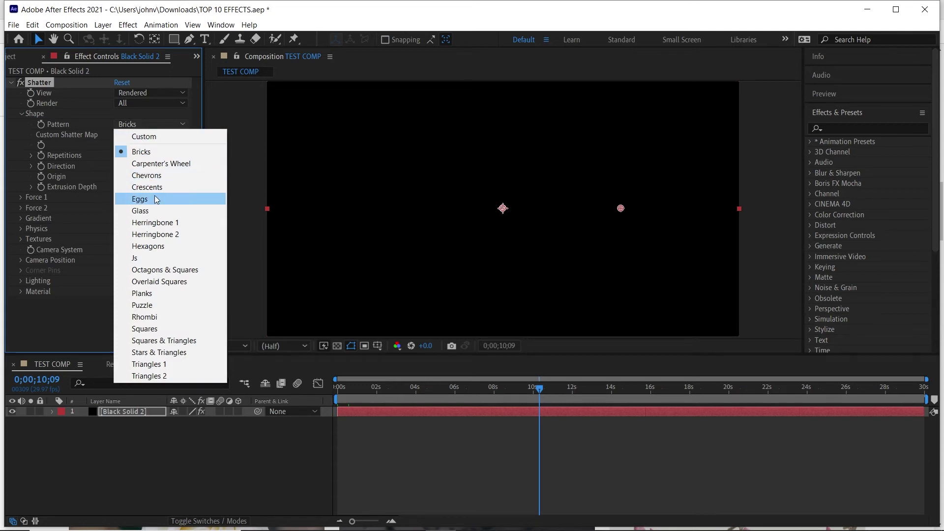
click(155, 211)
click(362, 388)
click(354, 390)
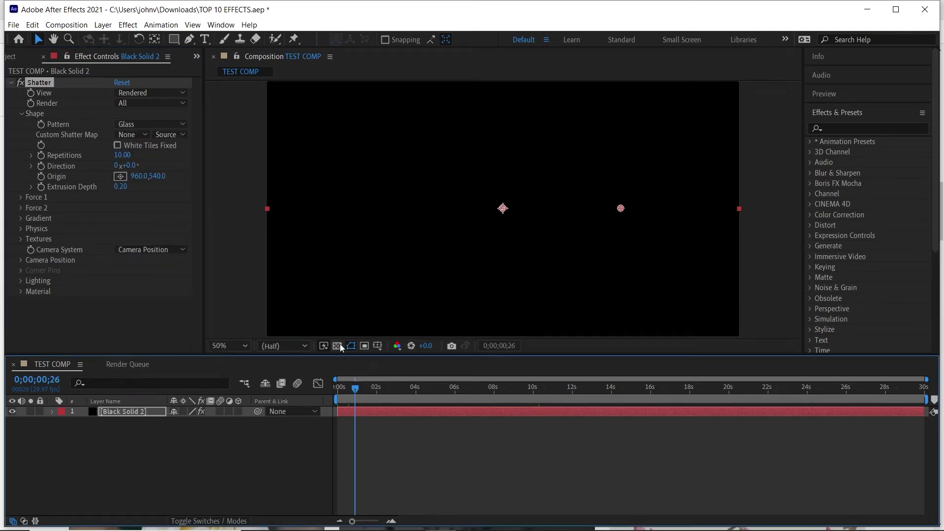
click(343, 389)
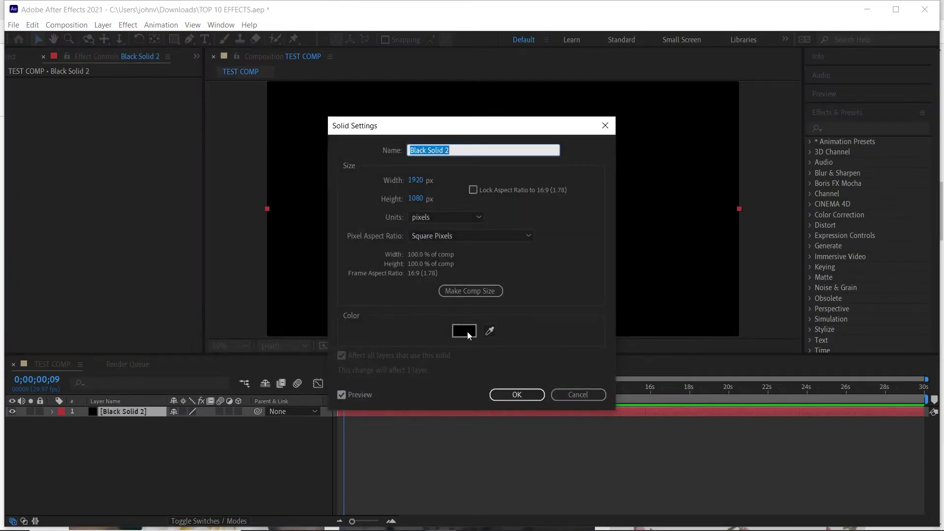
Step: Change the solid's colour to pure white in Solid Settings
click(465, 331)
drag(371, 206, 325, 195)
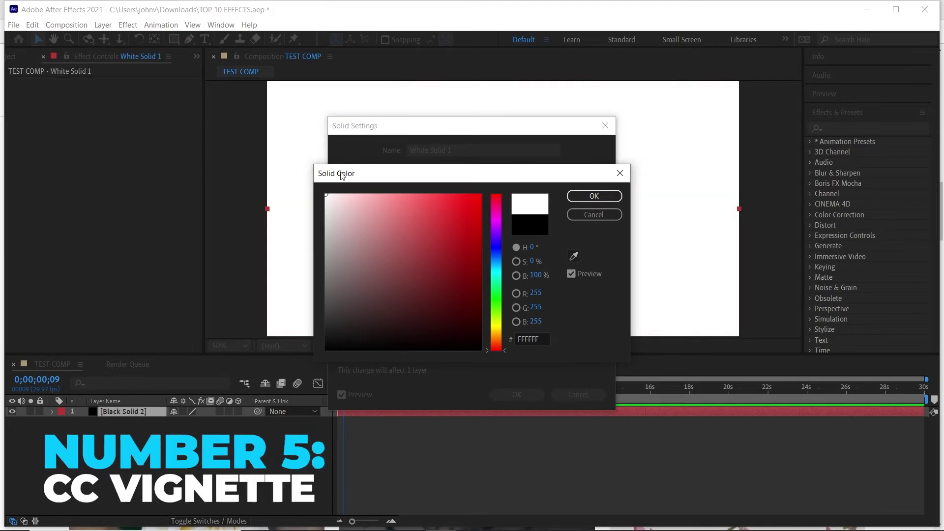
click(608, 198)
click(511, 395)
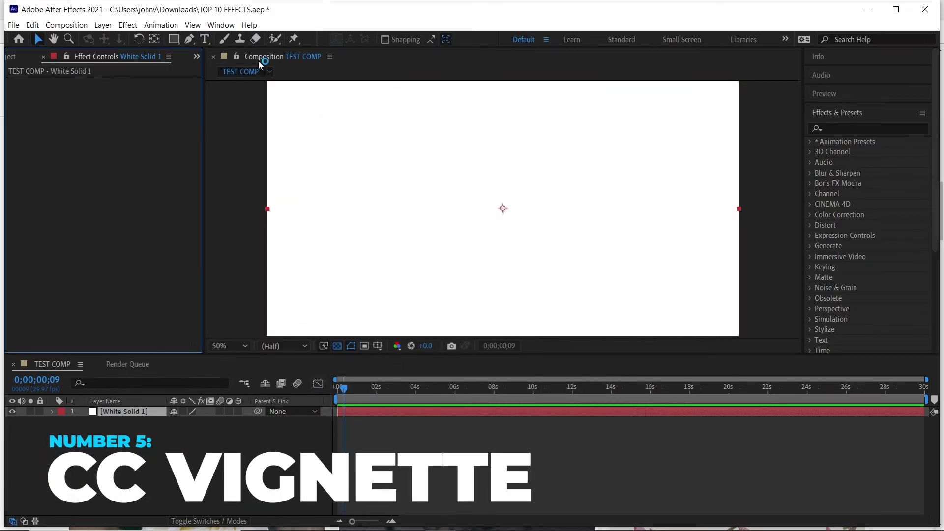
Step: Add Stylize > CC Vignette to the white solid with Amount 225
click(127, 25)
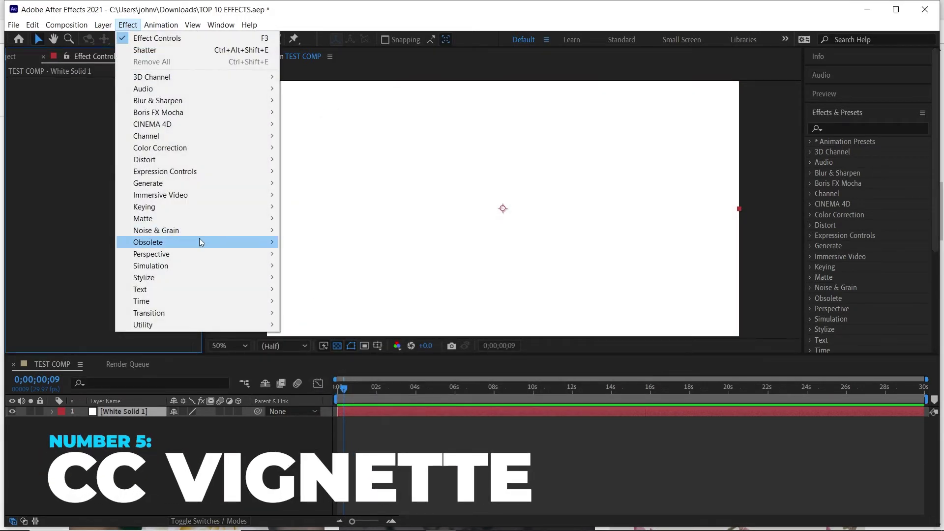
mouse_move(204, 252)
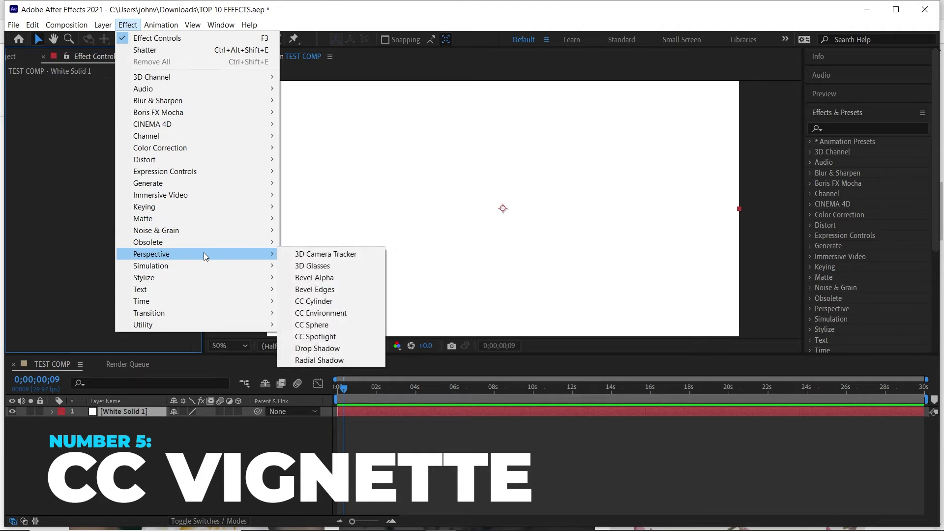
mouse_move(234, 279)
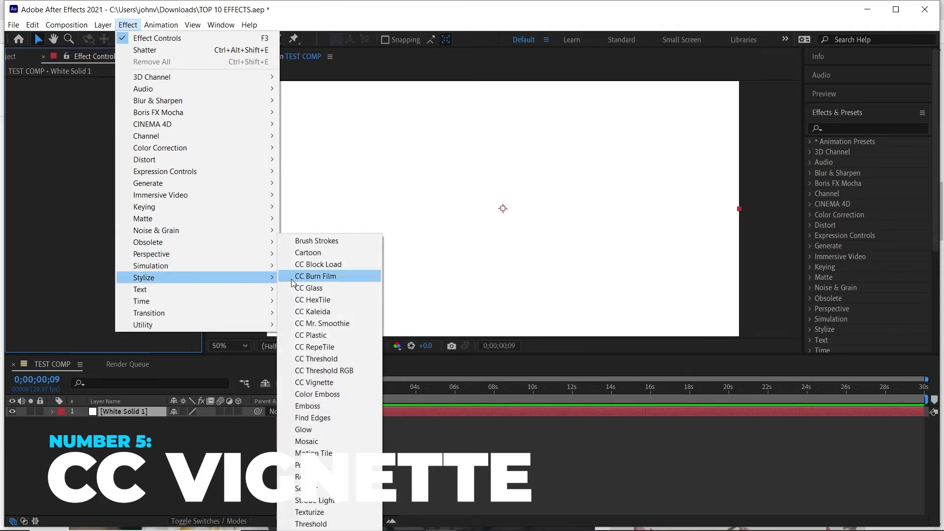
click(317, 382)
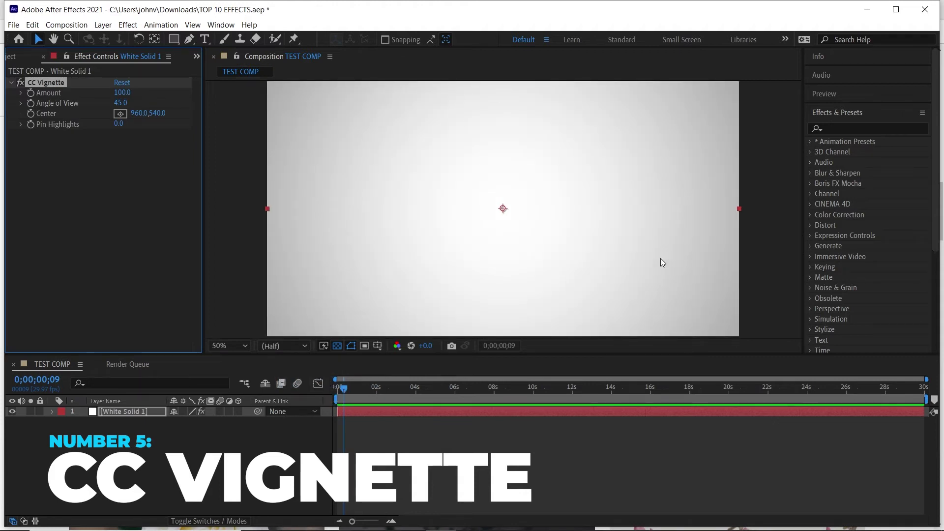
drag(122, 97, 188, 83)
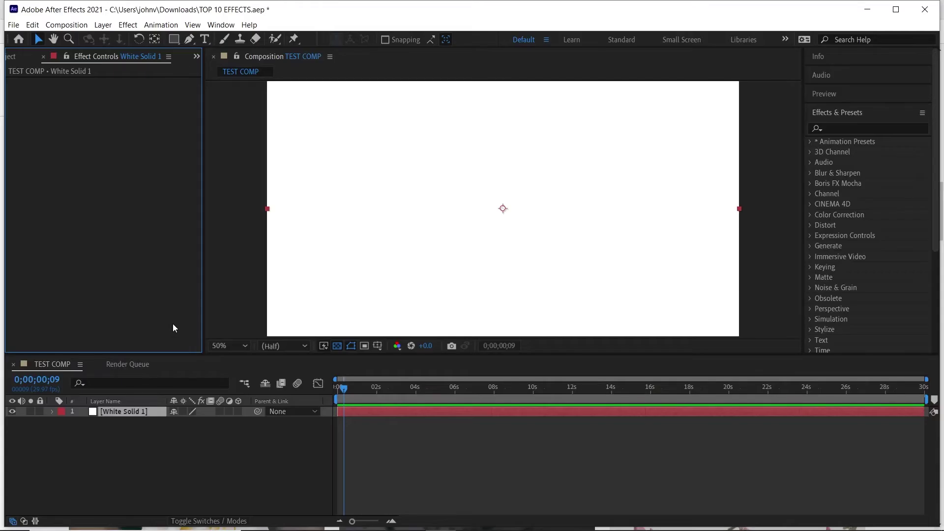
Step: Apply Text > Numbers to White Solid 1, accept the font settings, and zoom in on the readout
click(103, 25)
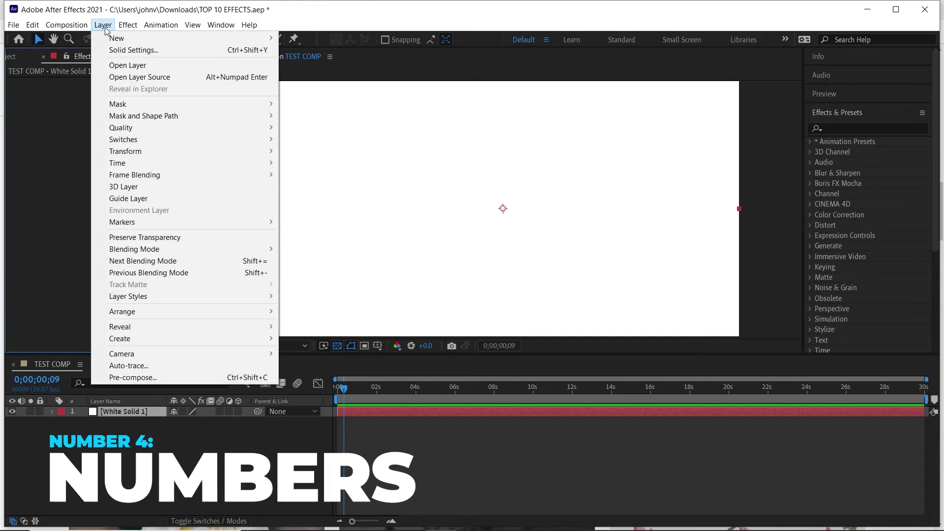
mouse_move(158, 25)
mouse_move(128, 24)
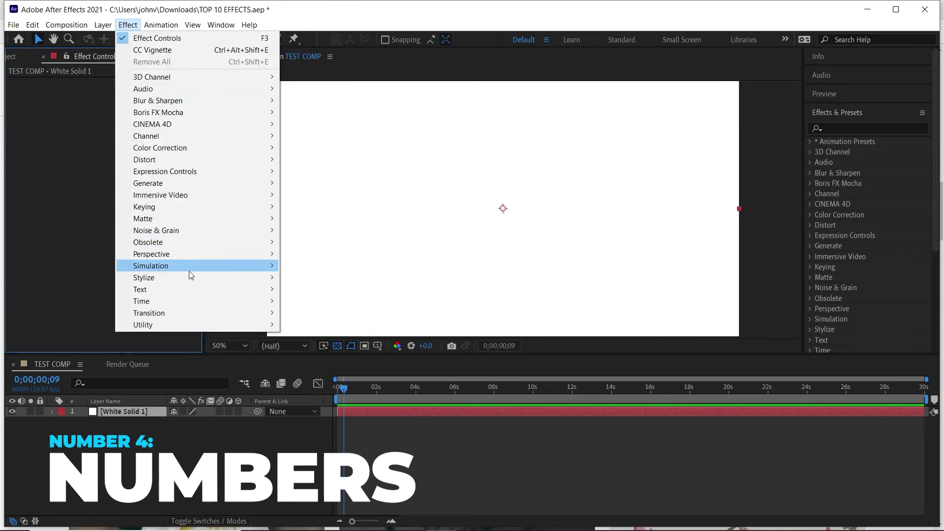
mouse_move(194, 295)
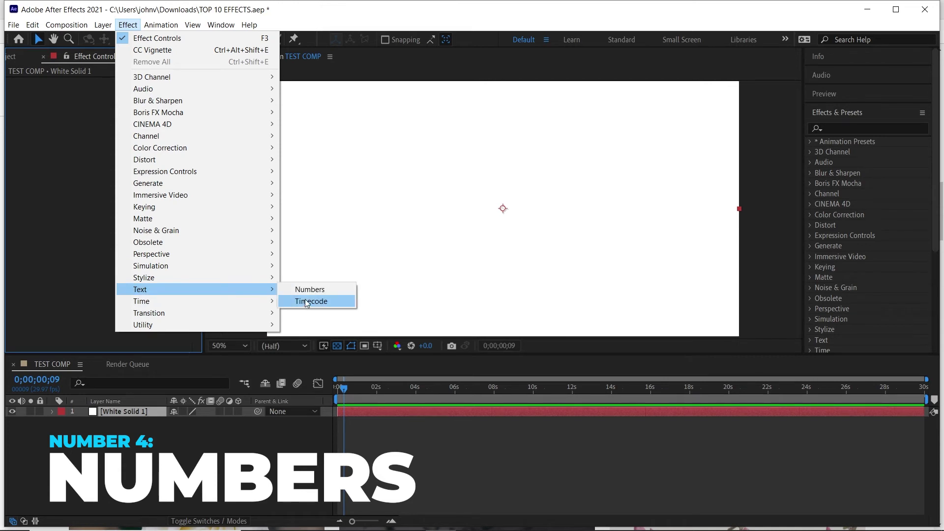
click(309, 290)
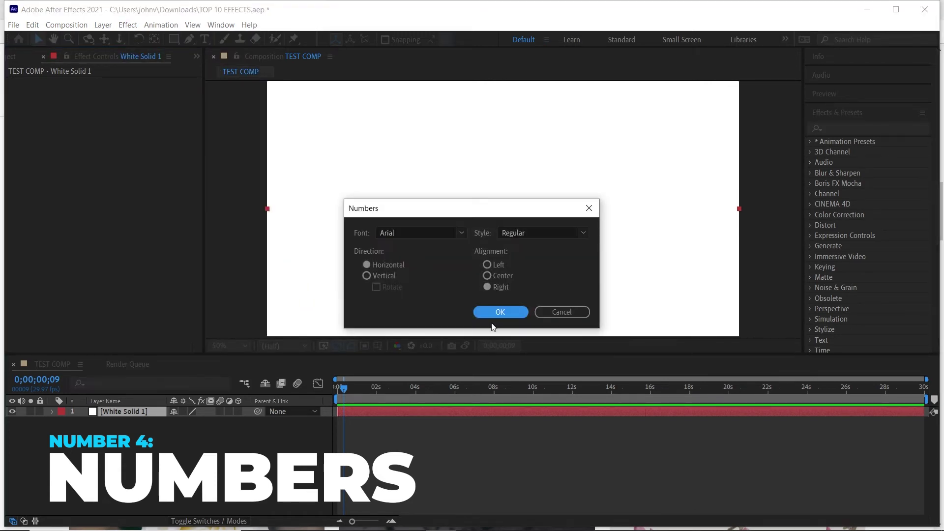
click(496, 309)
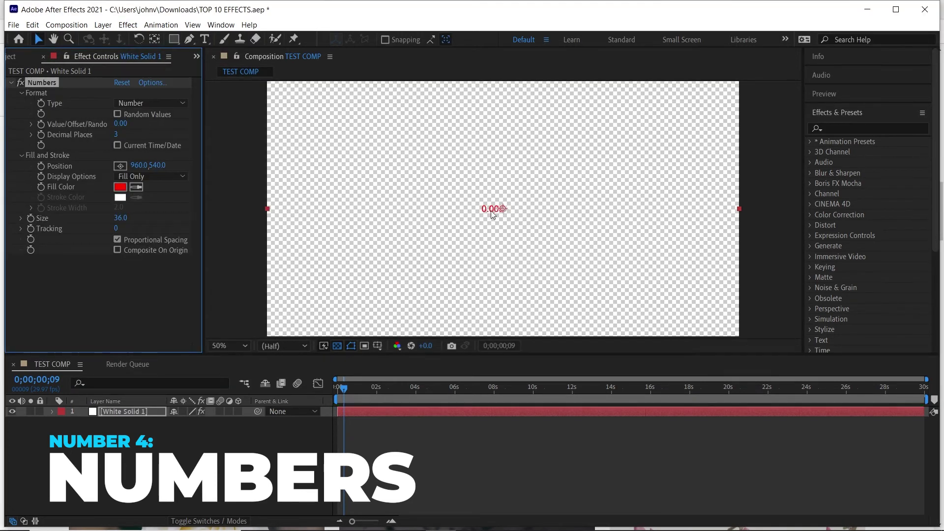
key(period)
key(period)
key(period)
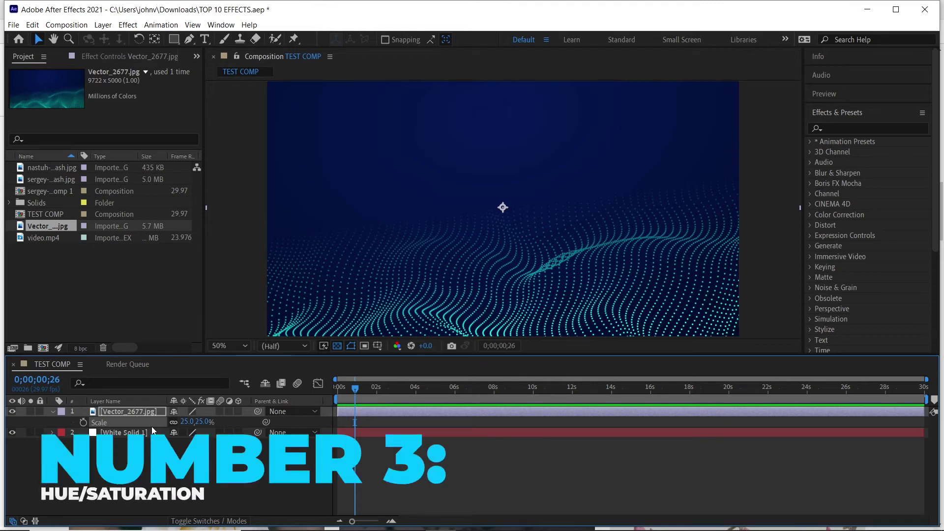
Step: Add Hue/Saturation to the wave image with Colorize on, saturation 88, hue shifted toward green
click(127, 25)
mouse_move(167, 147)
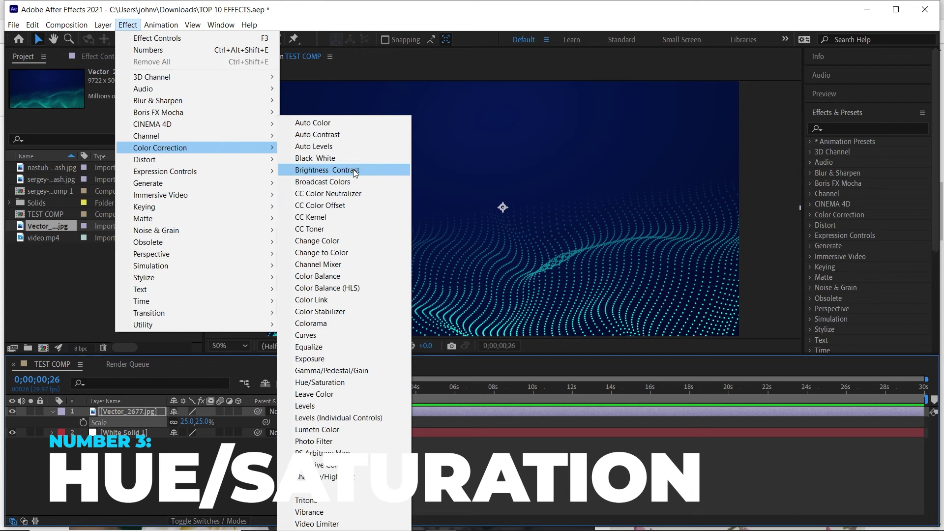
click(359, 382)
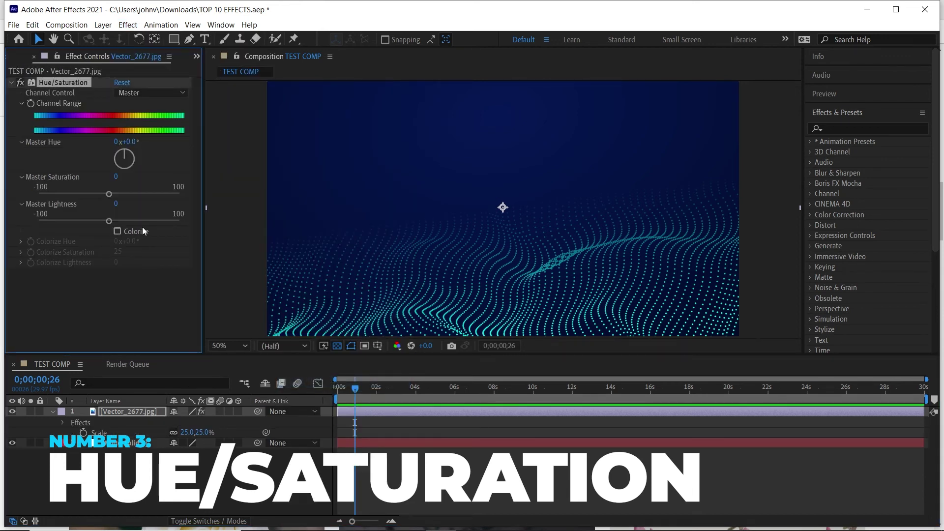
click(123, 229)
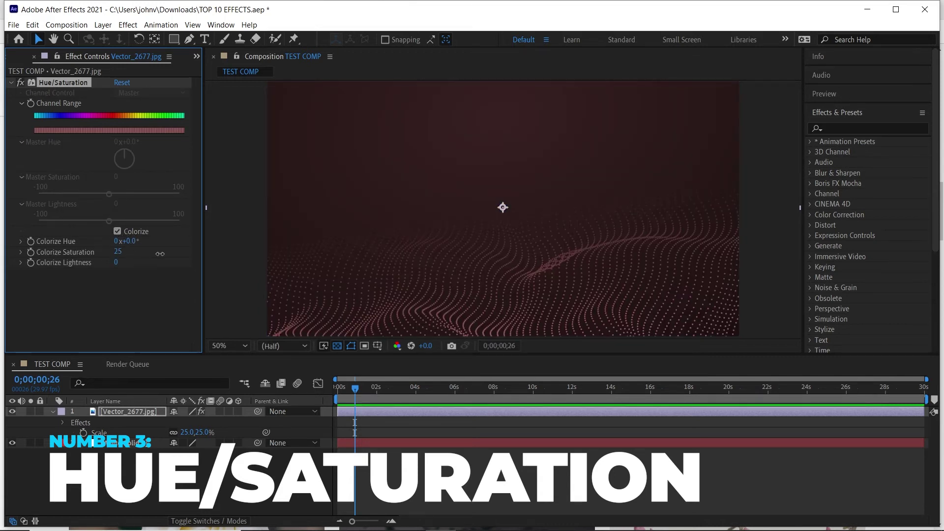
drag(160, 253, 158, 254)
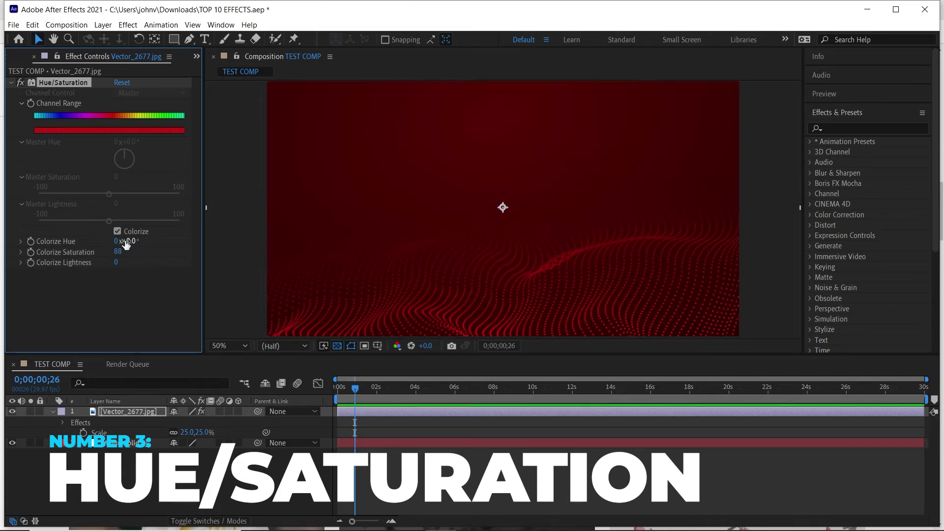
drag(158, 241, 184, 241)
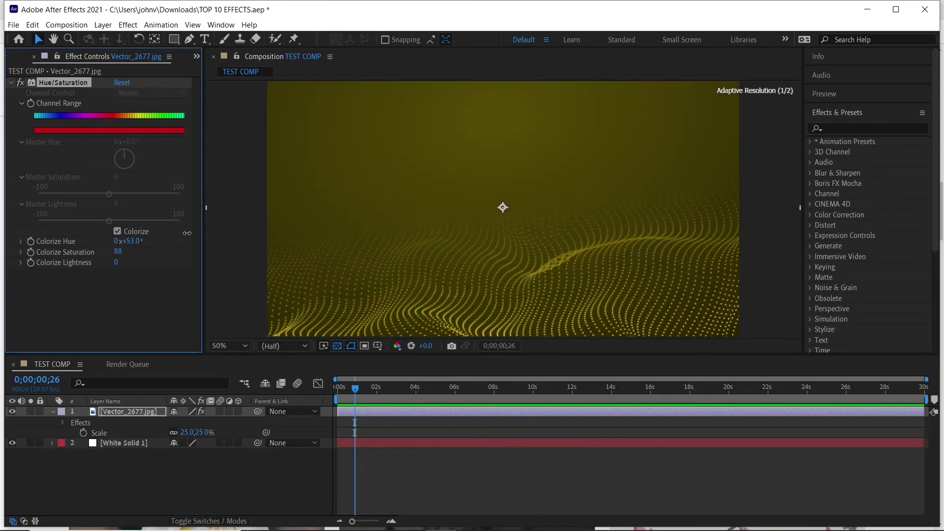
mouse_move(215, 229)
mouse_down()
mouse_move(175, 237)
mouse_move(208, 235)
mouse_up()
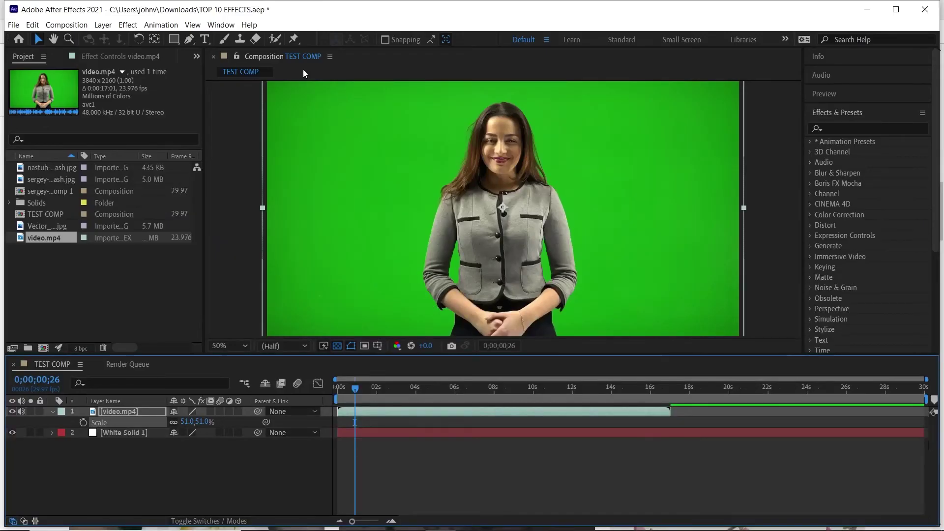
click(127, 25)
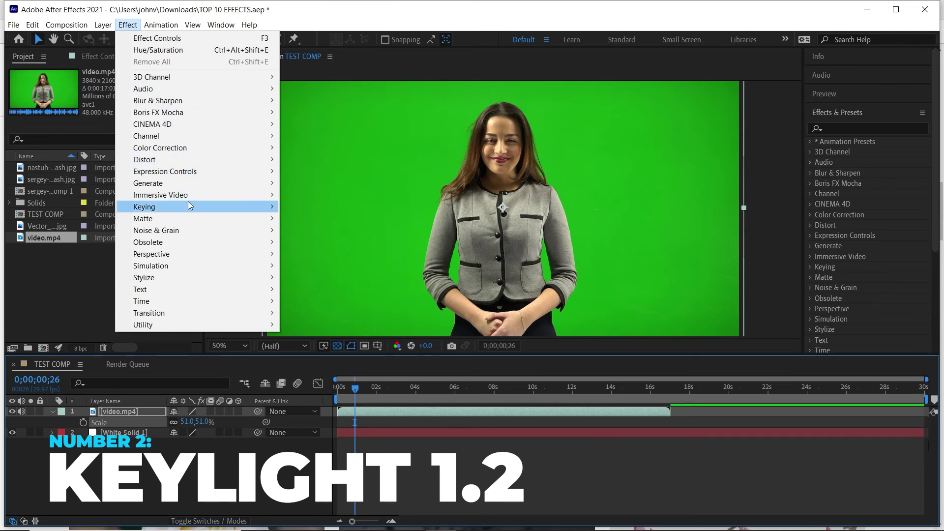
Step: Apply Keying > Keylight (1.2) to the video.mp4 layer
mouse_move(207, 206)
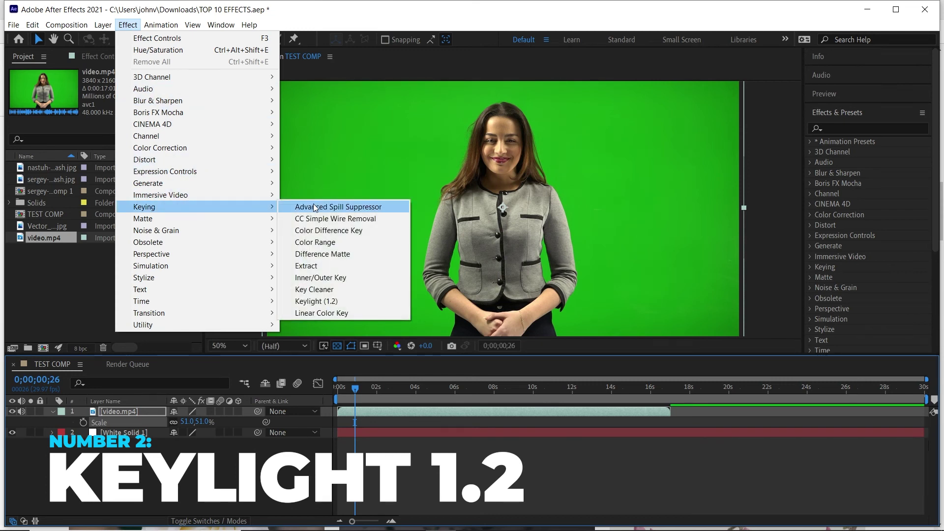
click(334, 301)
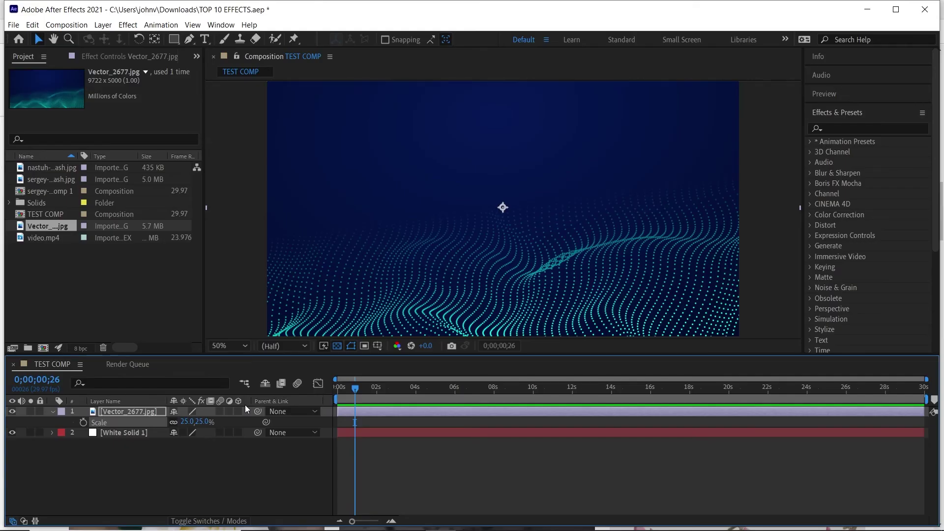
Step: Add Curves to Vector_2677.jpg and bow the RGB curve down to darken the shadows
click(129, 24)
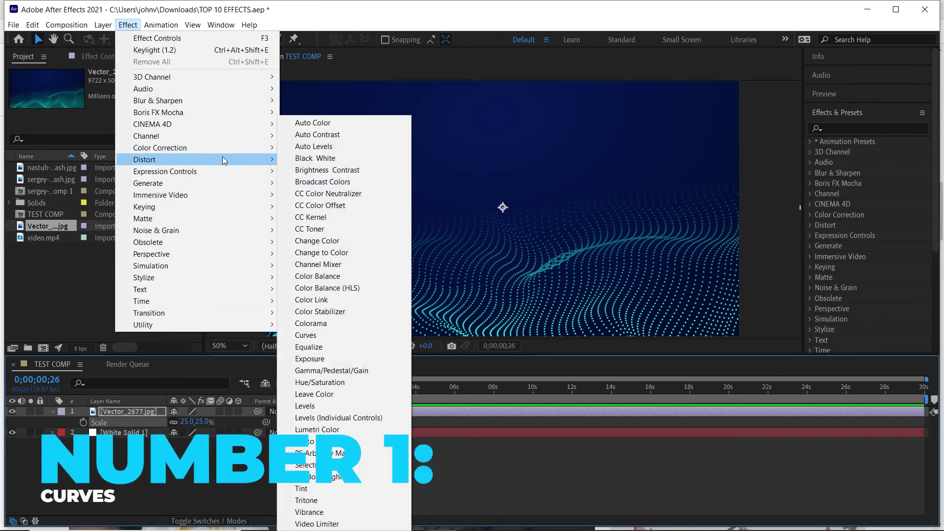
click(333, 335)
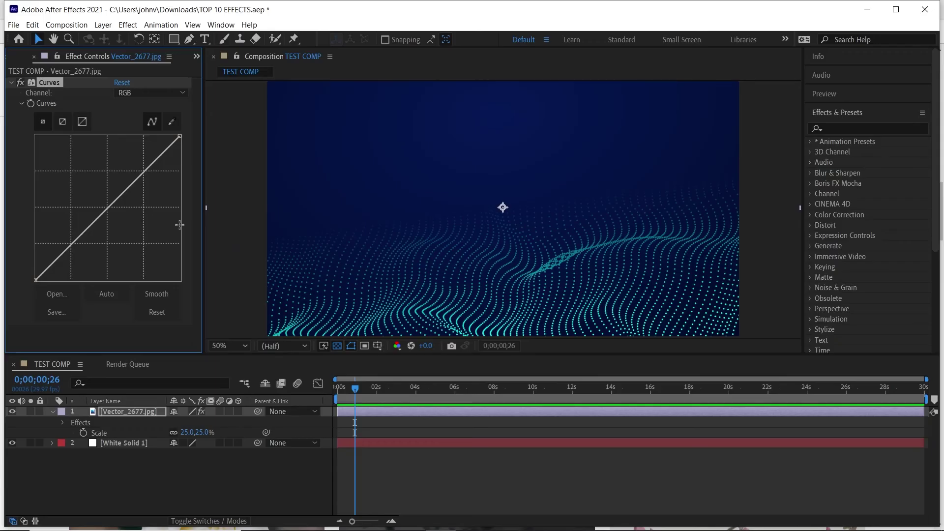
drag(91, 235, 92, 242)
drag(146, 188, 142, 176)
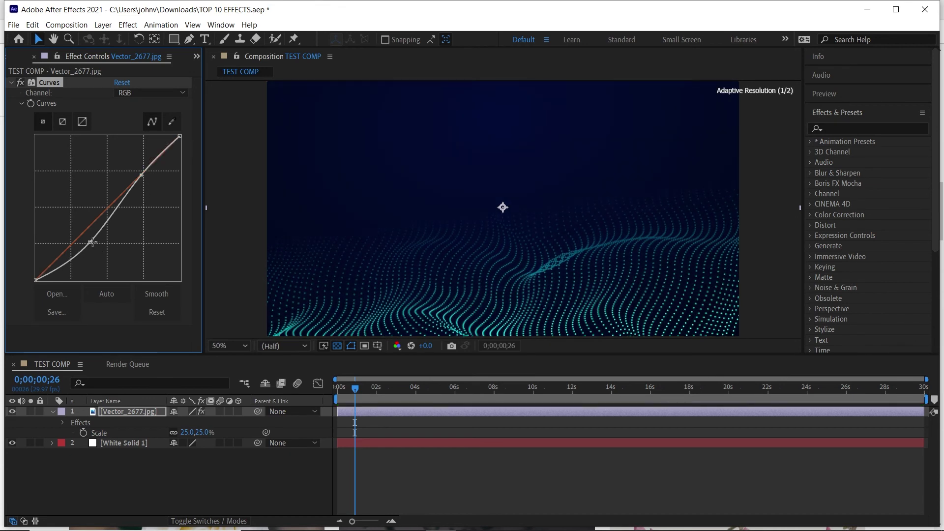
drag(95, 252, 94, 253)
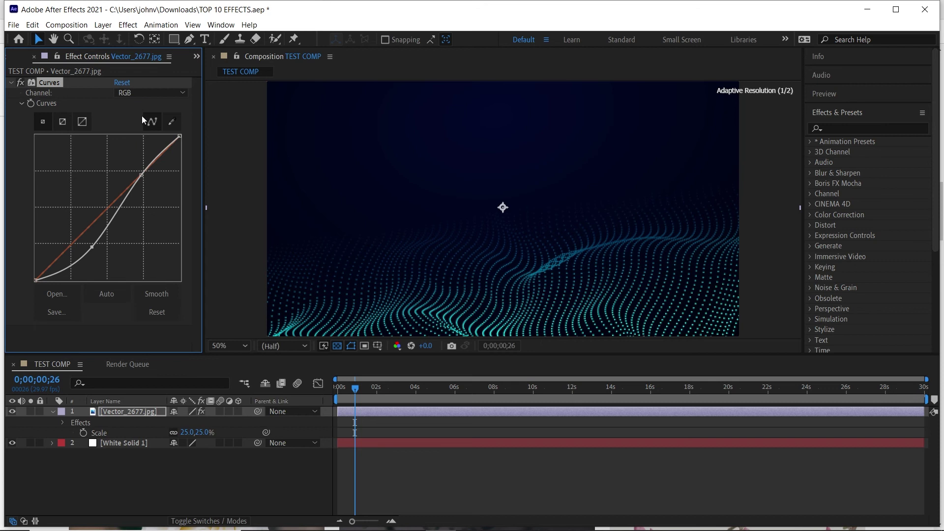
click(140, 95)
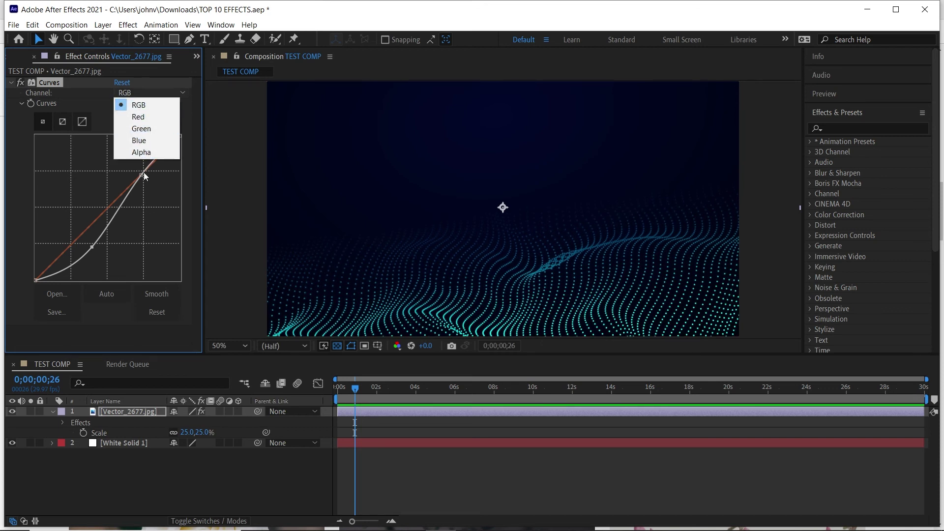
click(116, 311)
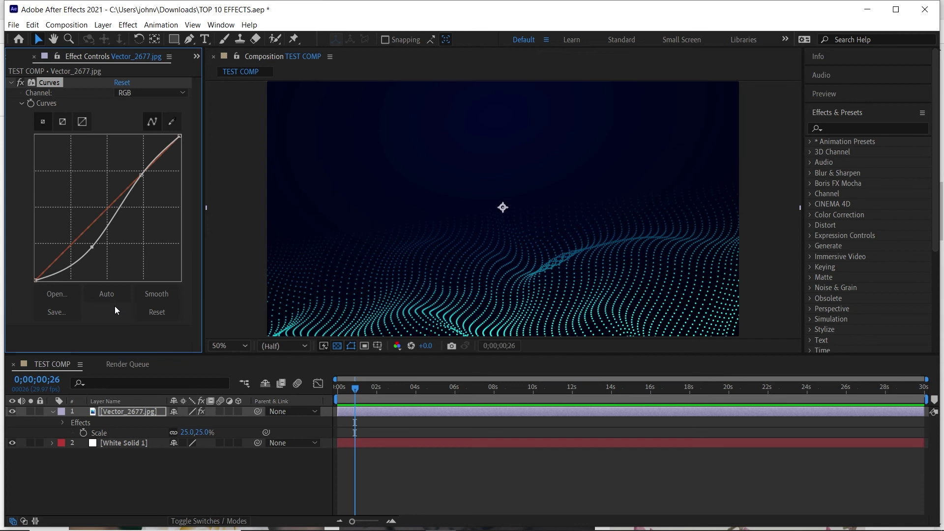